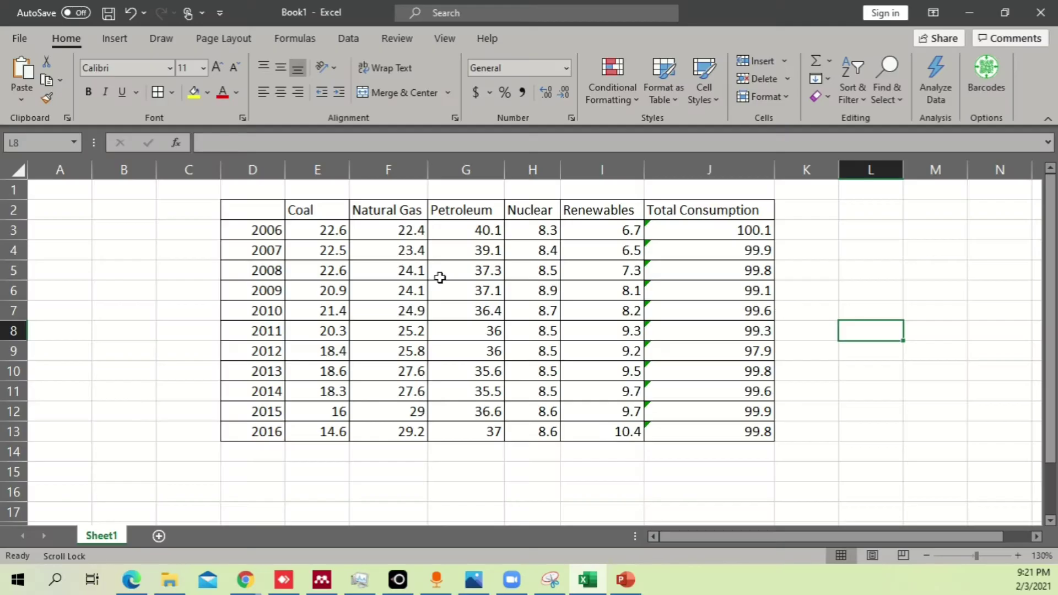
Bold the table's header row D2:J2 and the year column D3:D13
{"action": "left_click_drag", "start_coordinate": [259, 210], "coordinate": [704, 213]}
{"action": "key", "text": "ctrl+b"}
{"action": "left_click_drag", "start_coordinate": [270, 230], "coordinate": [272, 432]}
{"action": "key", "text": "ctrl+b"}
{"action": "left_click", "coordinate": [177, 330]}
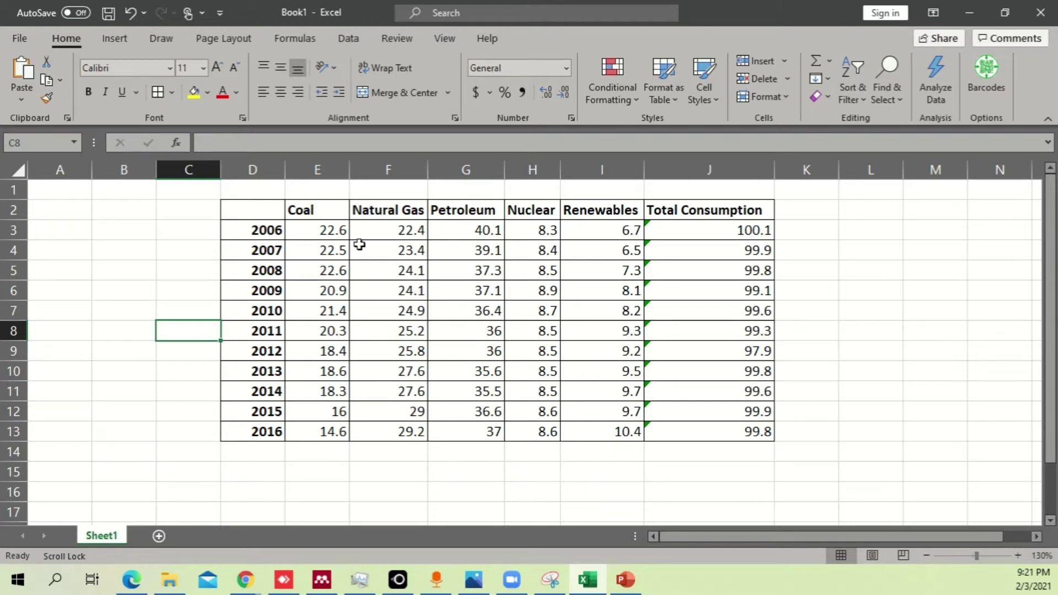
Select the whole table D2:J13 and bring up PowerPoint's table slide
{"action": "left_click_drag", "start_coordinate": [326, 229], "coordinate": [681, 430]}
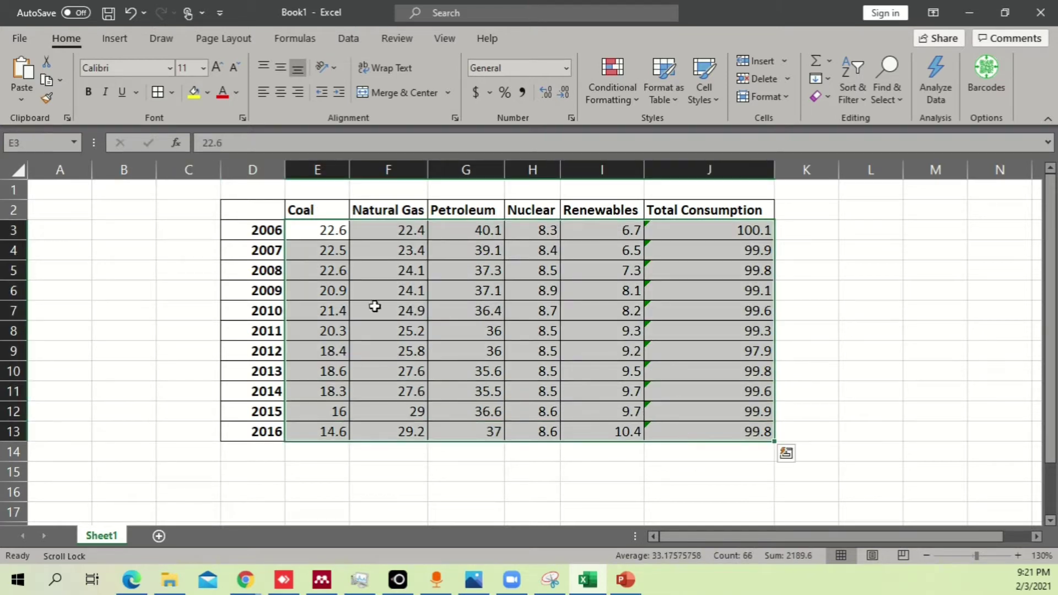
{"action": "left_click_drag", "start_coordinate": [248, 204], "coordinate": [701, 432]}
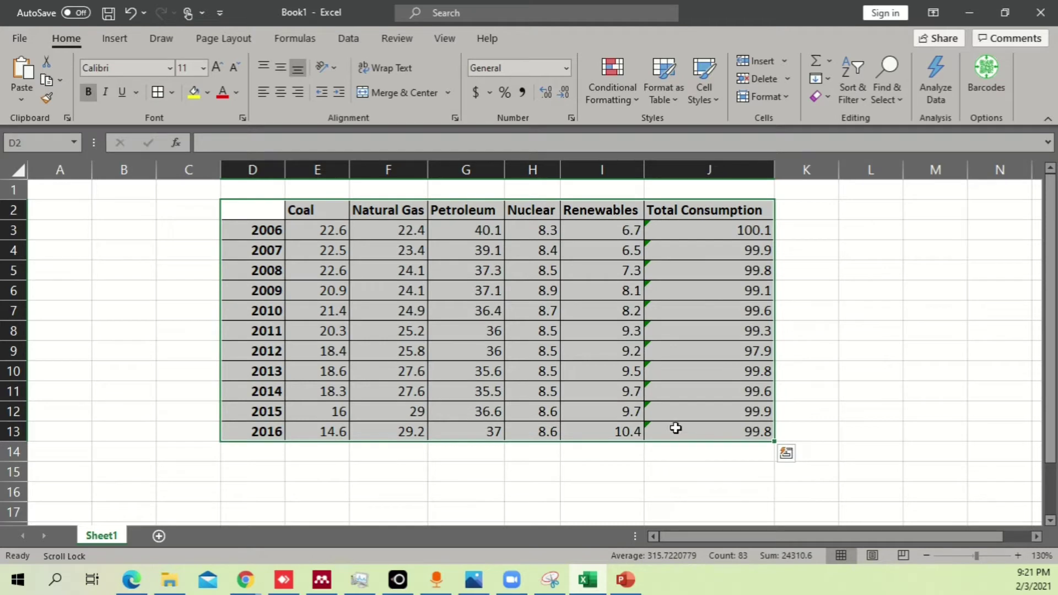
{"action": "left_click", "coordinate": [626, 579]}
{"action": "left_click", "coordinate": [157, 197]}
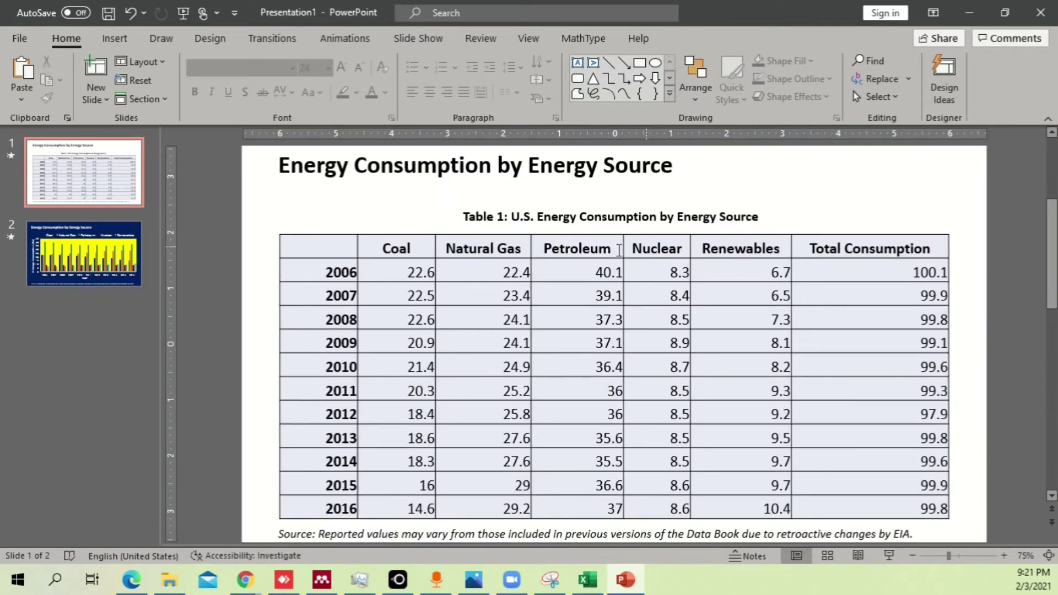
Check the slide title and table caption, then return to Excel's Book1 workbook
{"action": "left_click", "coordinate": [328, 168]}
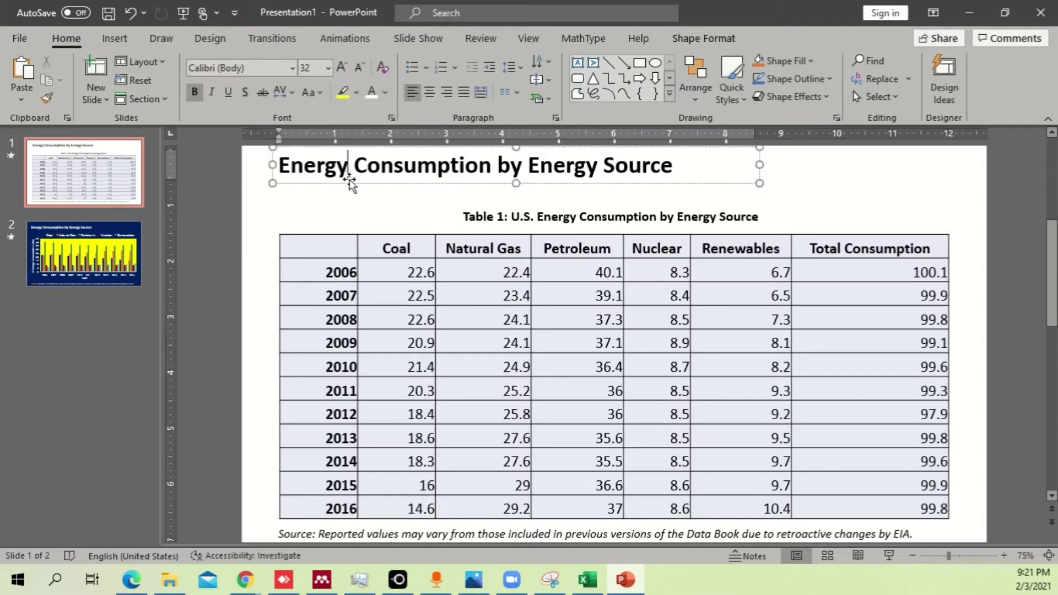
{"action": "left_click", "coordinate": [534, 217]}
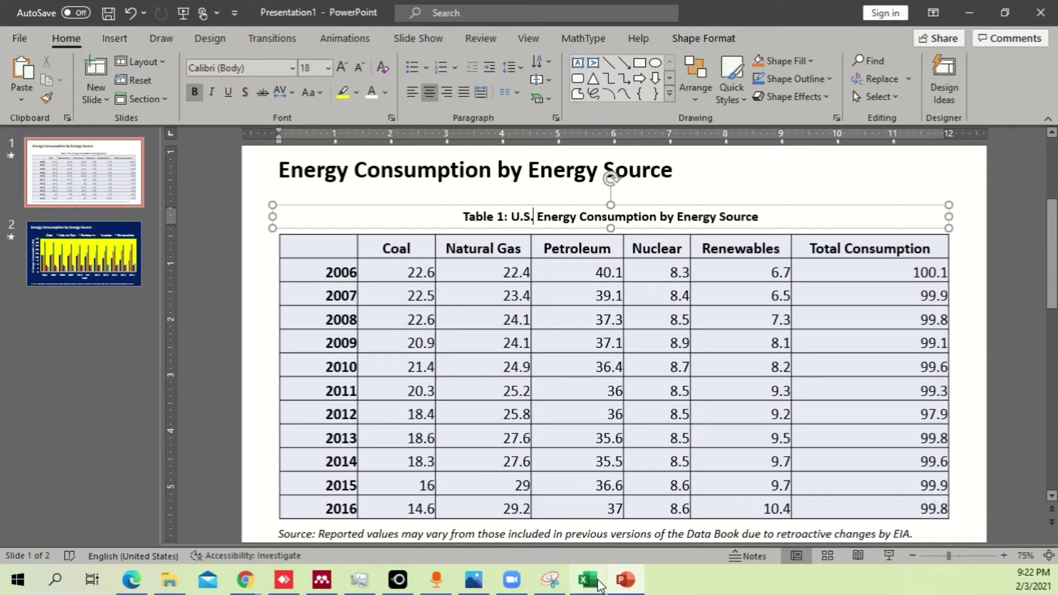
{"action": "mouse_move", "coordinate": [587, 580]}
{"action": "left_click", "coordinate": [587, 515]}
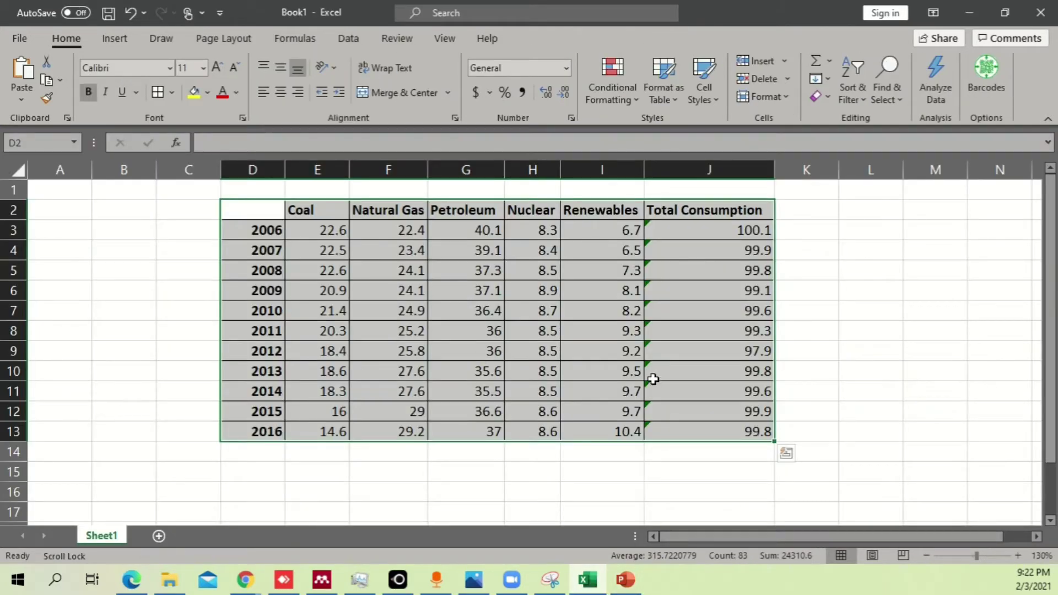
Insert the recommended clustered column chart for the table D2:J13
{"action": "left_click", "coordinate": [650, 376]}
{"action": "left_click_drag", "start_coordinate": [258, 206], "coordinate": [725, 424]}
{"action": "left_click", "coordinate": [114, 38]}
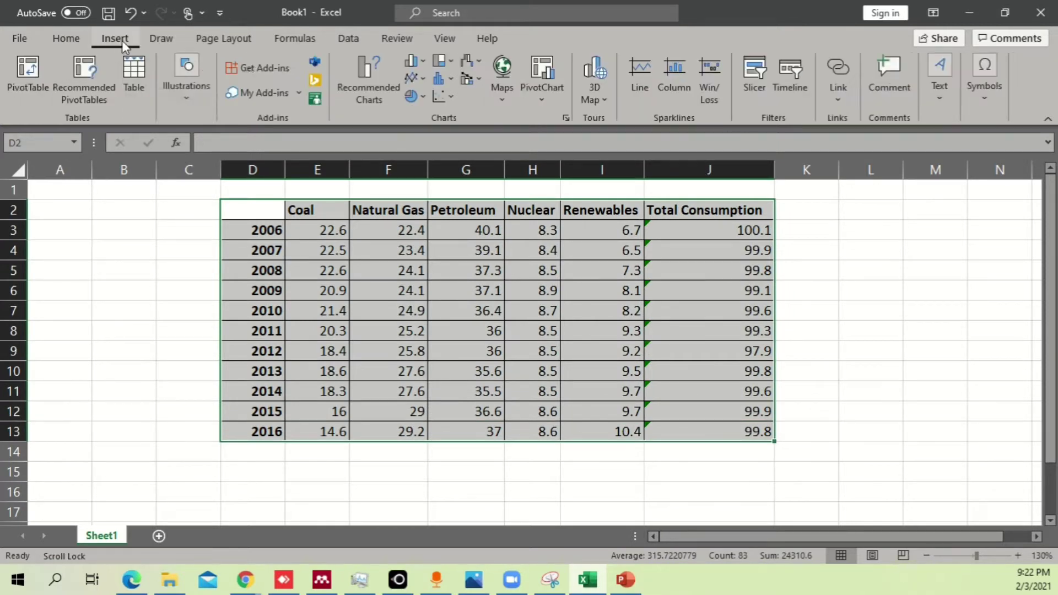
{"action": "left_click", "coordinate": [361, 97]}
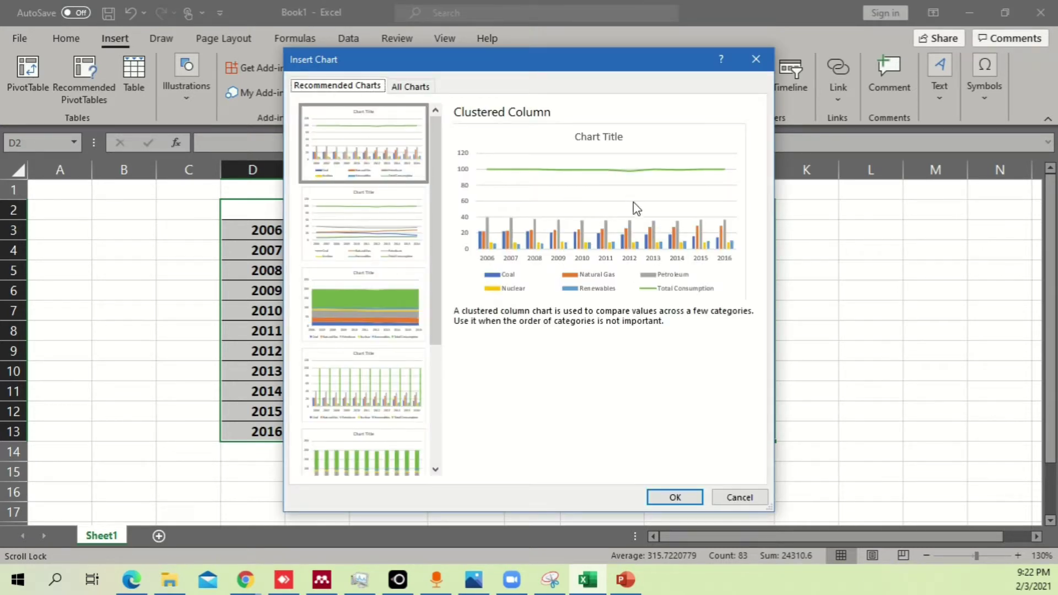
{"action": "left_click", "coordinate": [680, 498]}
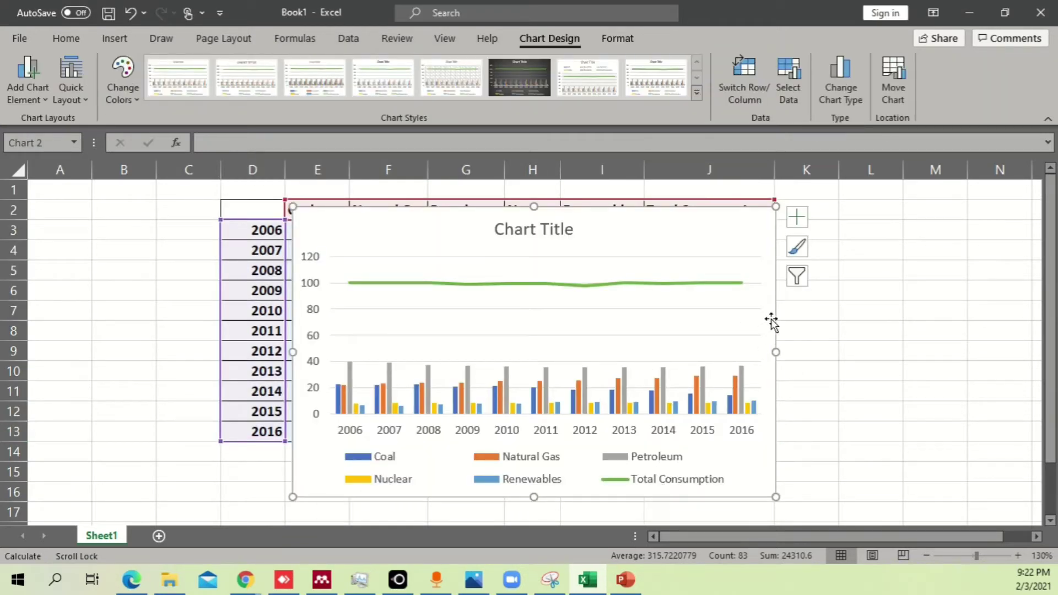
Move the chart beside the table, delete the Total Consumption series and title, and return to PowerPoint
{"action": "scroll", "coordinate": [771, 328], "scroll_direction": "down", "scroll_amount": 1, "text": "ctrl"}
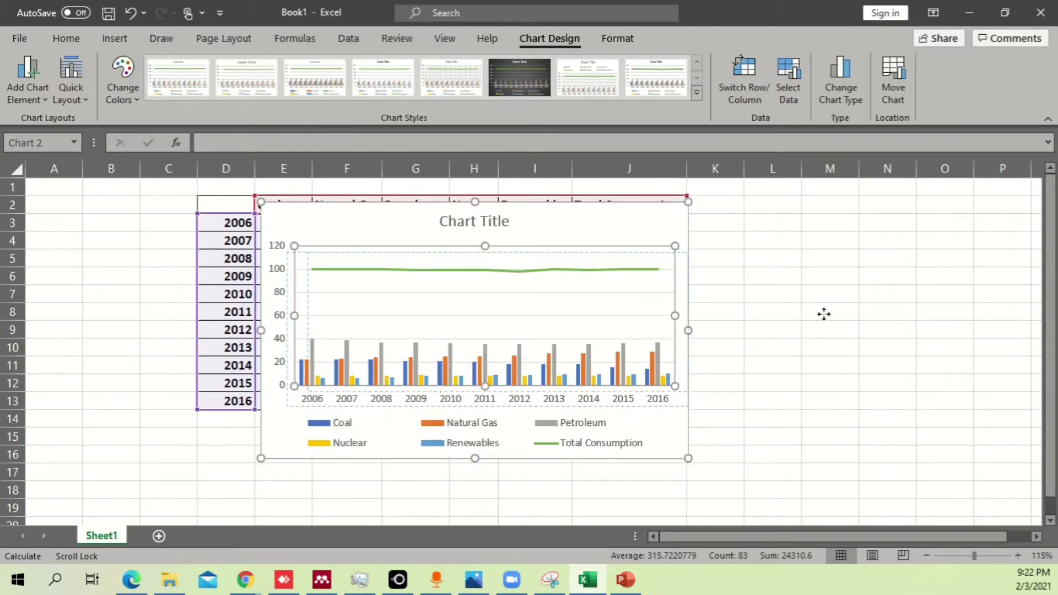
{"action": "left_click_drag", "start_coordinate": [607, 220], "coordinate": [795, 208]}
{"action": "scroll", "coordinate": [777, 217], "scroll_direction": "down", "scroll_amount": 2, "text": "ctrl"}
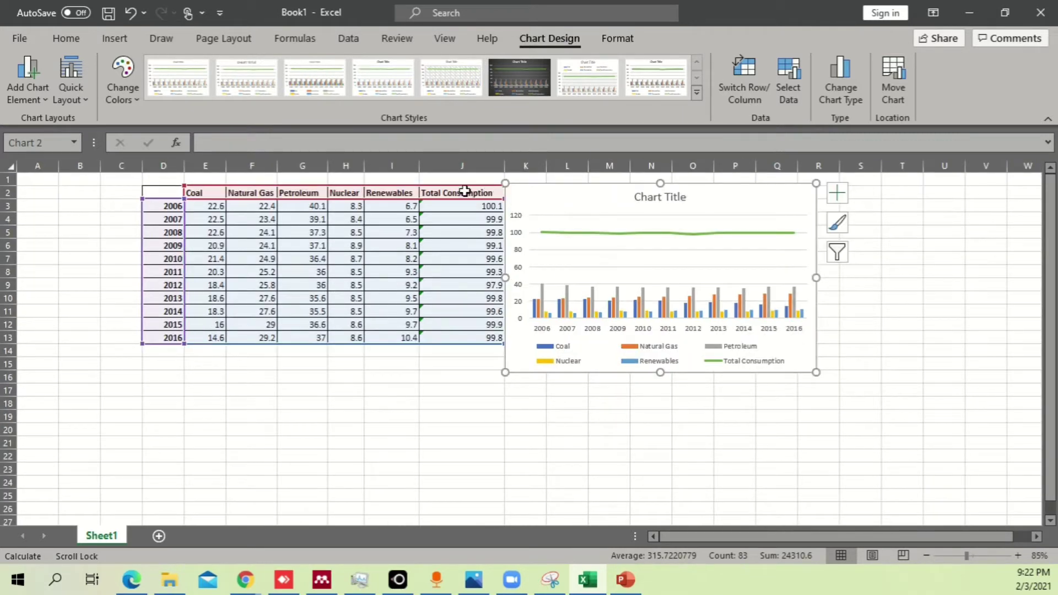
{"action": "left_click", "coordinate": [588, 233]}
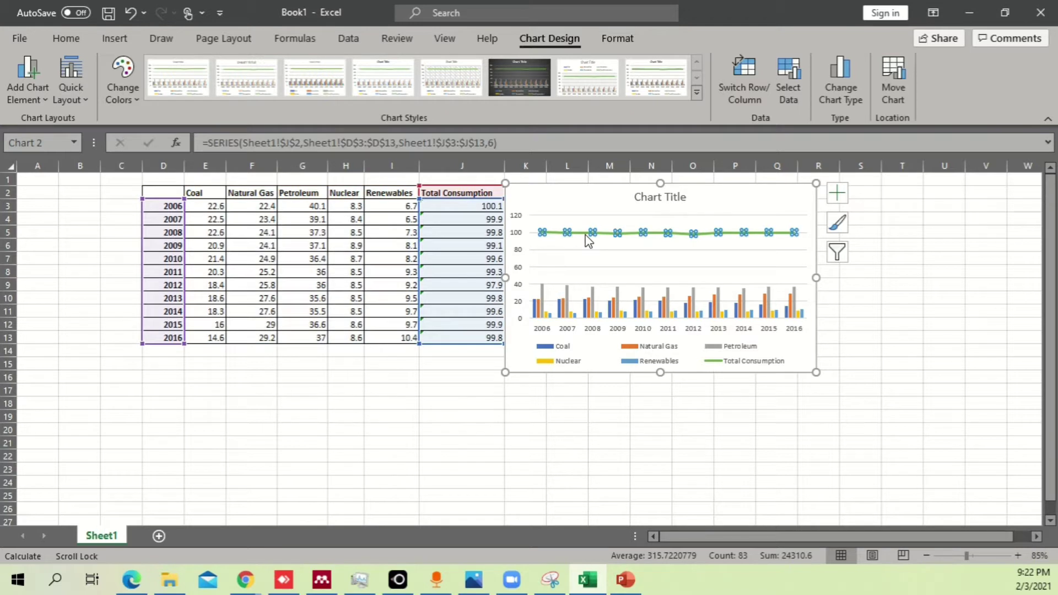
{"action": "key", "text": "Delete"}
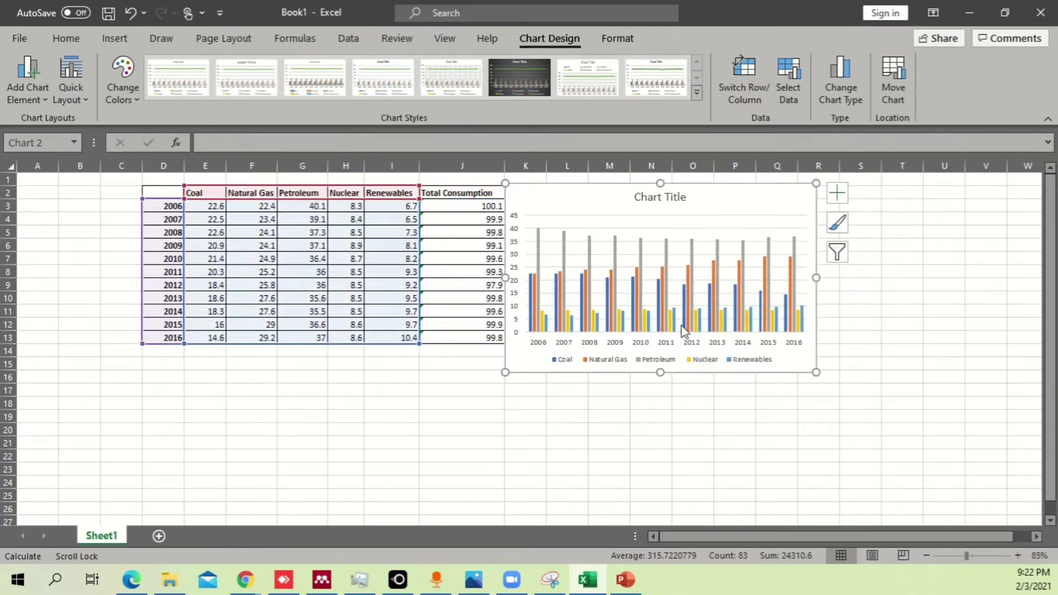
{"action": "left_click", "coordinate": [656, 203]}
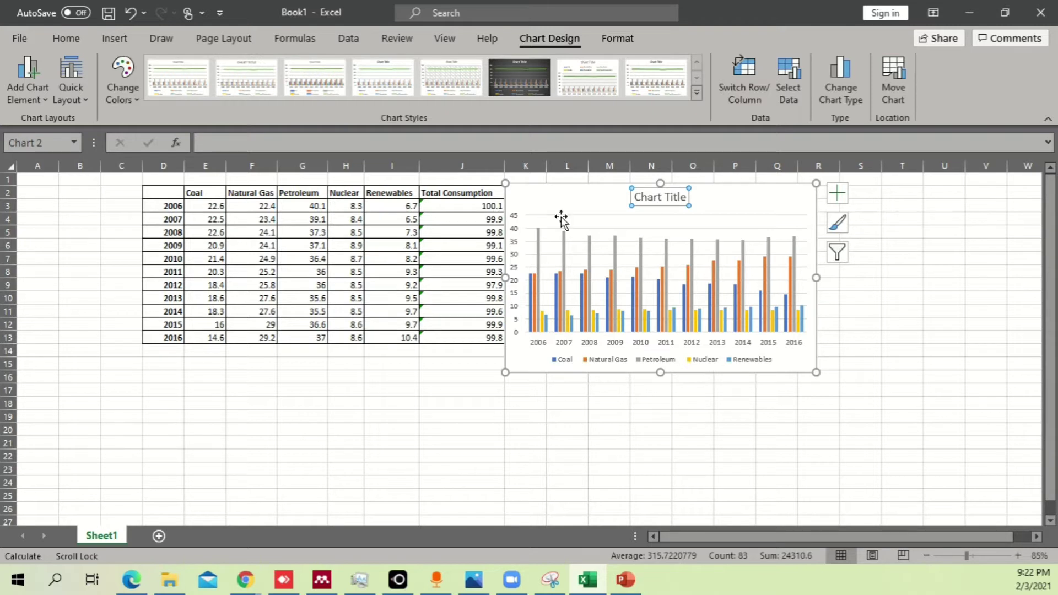
{"action": "left_click_drag", "start_coordinate": [567, 194], "coordinate": [576, 196]}
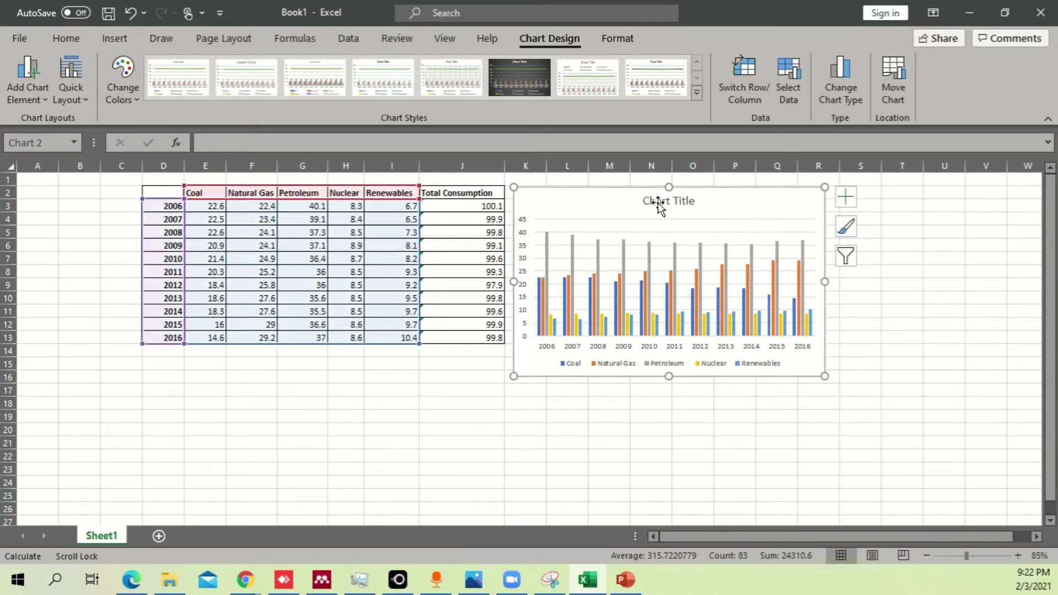
{"action": "left_click", "coordinate": [660, 204]}
{"action": "key", "text": "Delete"}
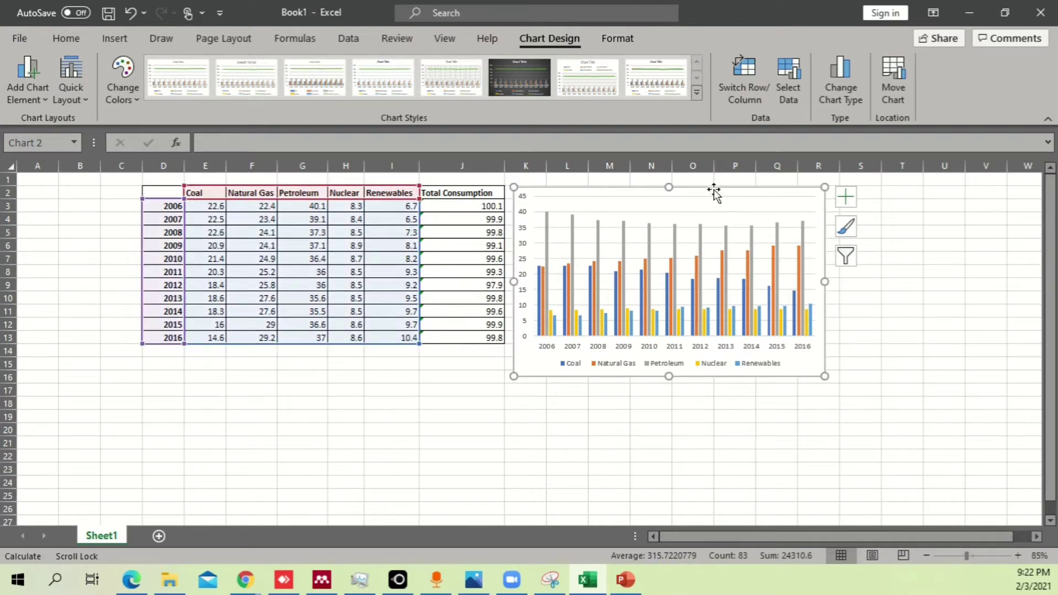
{"action": "key", "text": "alt+Tab"}
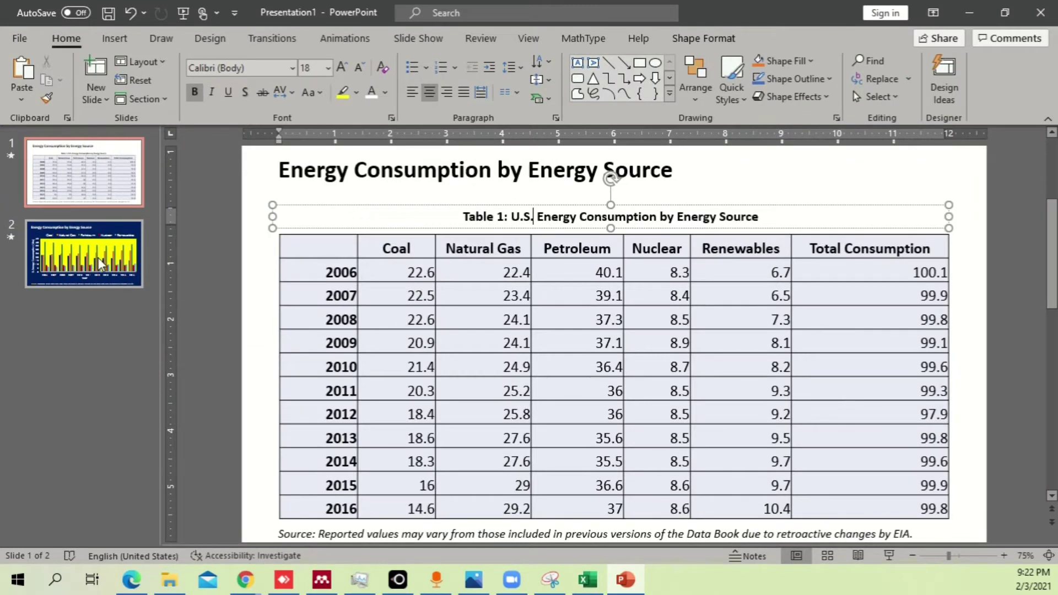
Add a blank third slide and paste the Excel column chart onto it
{"action": "left_click", "coordinate": [98, 257]}
{"action": "left_click", "coordinate": [104, 309]}
{"action": "key", "text": "Return"}
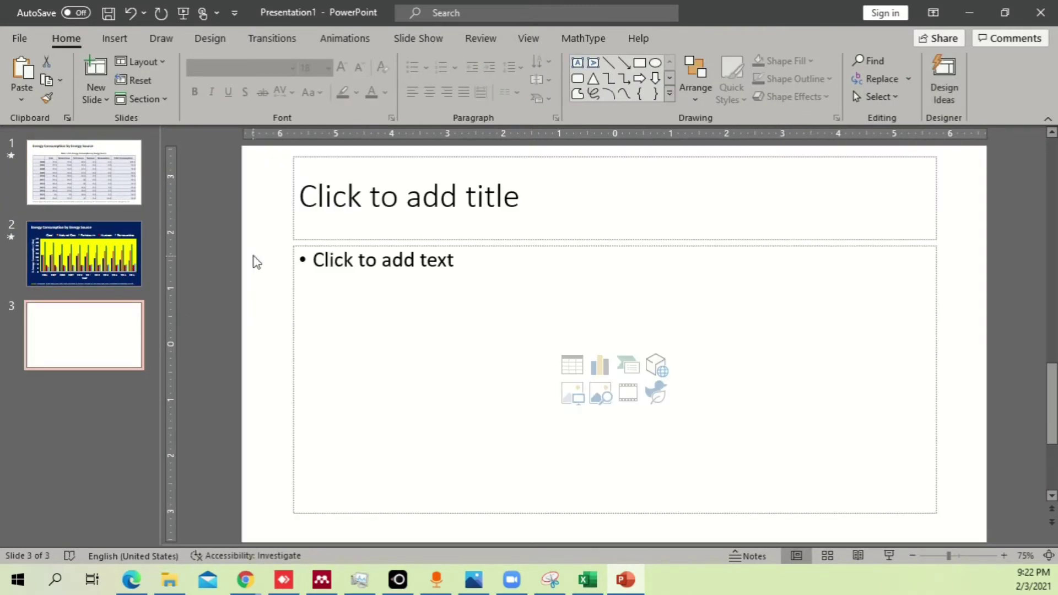
{"action": "key", "text": "ctrl+a"}
{"action": "key", "text": "Delete"}
{"action": "key", "text": "ctrl+v"}
Move and resize the chart so it spans most of the slide
{"action": "left_click_drag", "start_coordinate": [557, 265], "coordinate": [335, 285]}
{"action": "left_click_drag", "start_coordinate": [541, 368], "coordinate": [952, 380]}
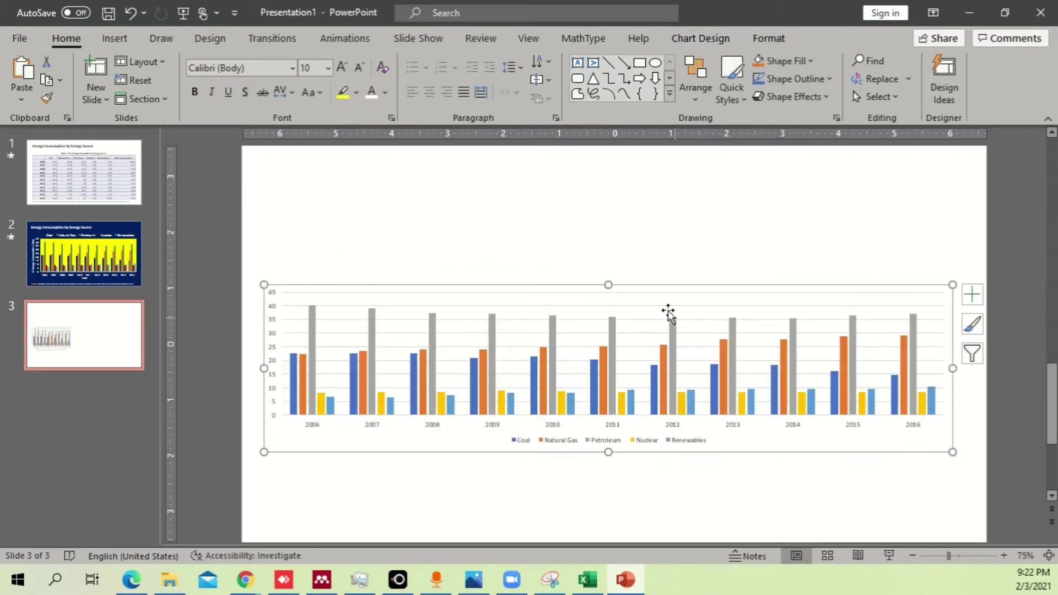
{"action": "left_click_drag", "start_coordinate": [609, 287], "coordinate": [612, 213]}
{"action": "left_click_drag", "start_coordinate": [608, 453], "coordinate": [616, 512]}
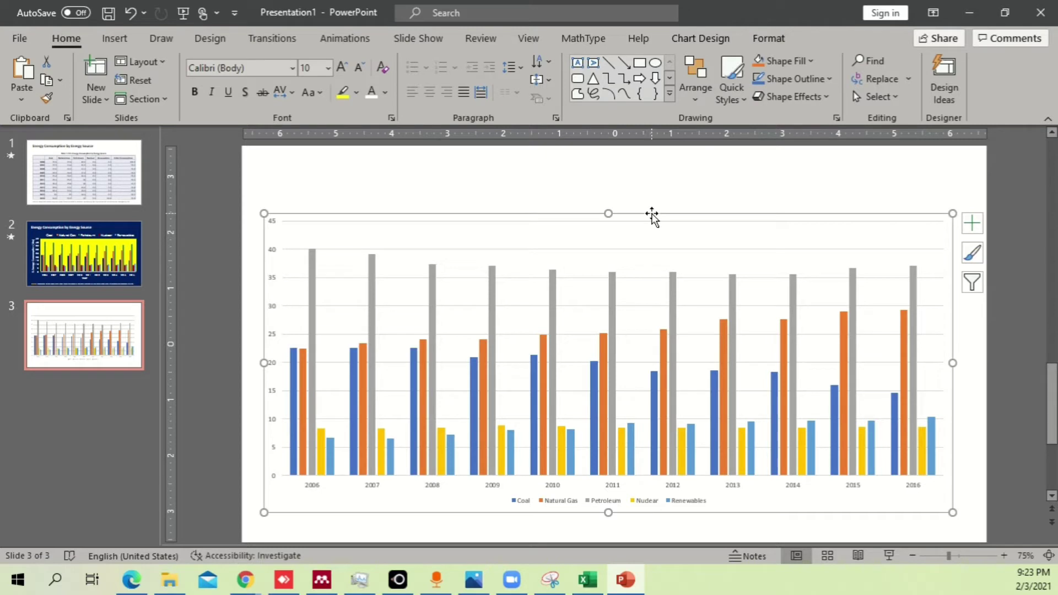
{"action": "left_click", "coordinate": [251, 70]}
Set the chart text to Century Gothic and add axis titles
{"action": "type", "text": "Century Gothic"}
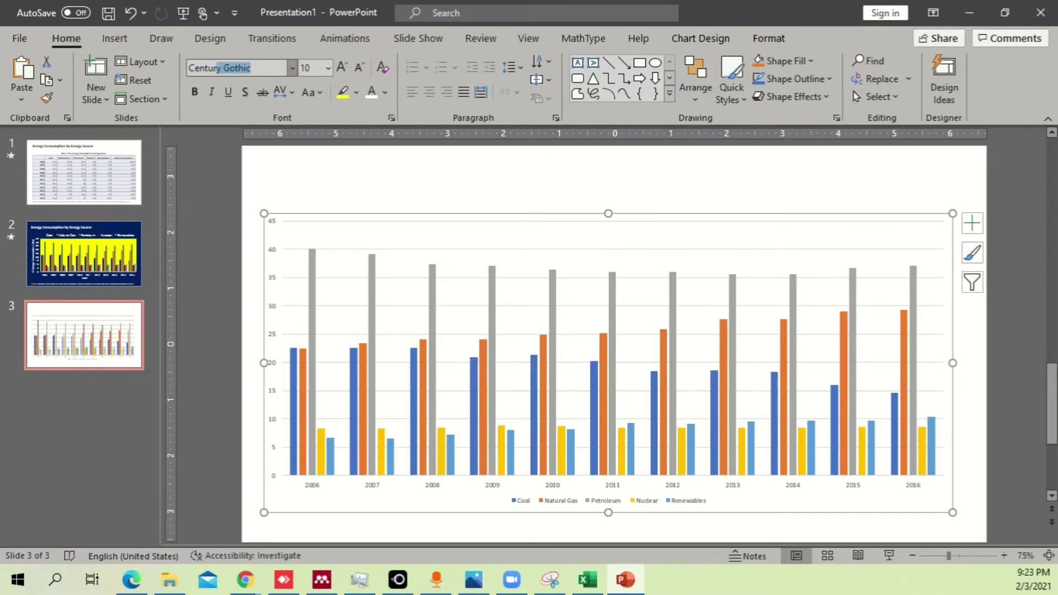
{"action": "key", "text": "Return"}
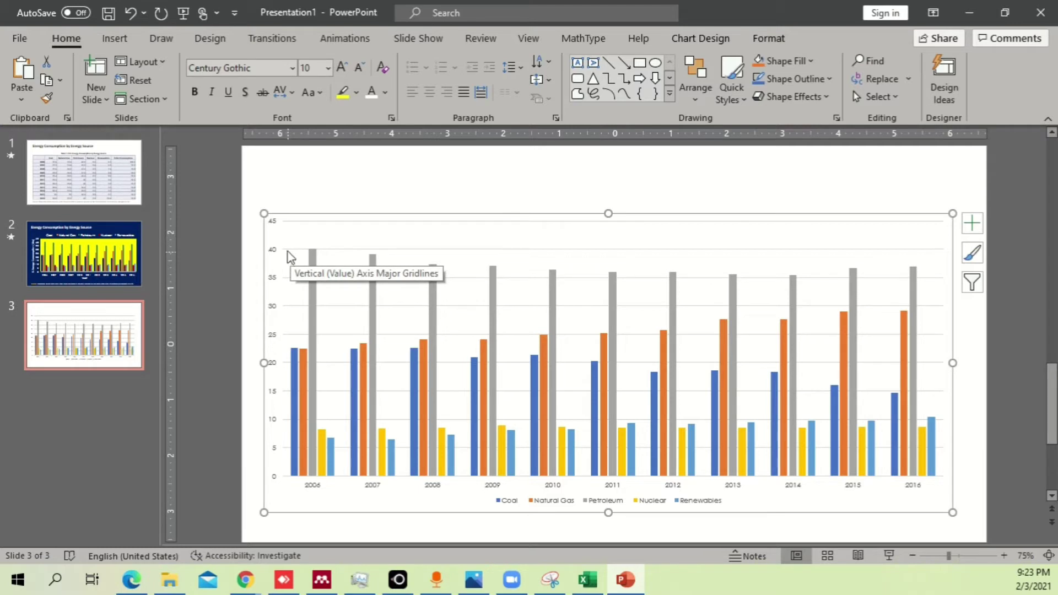
{"action": "left_click", "coordinate": [974, 226]}
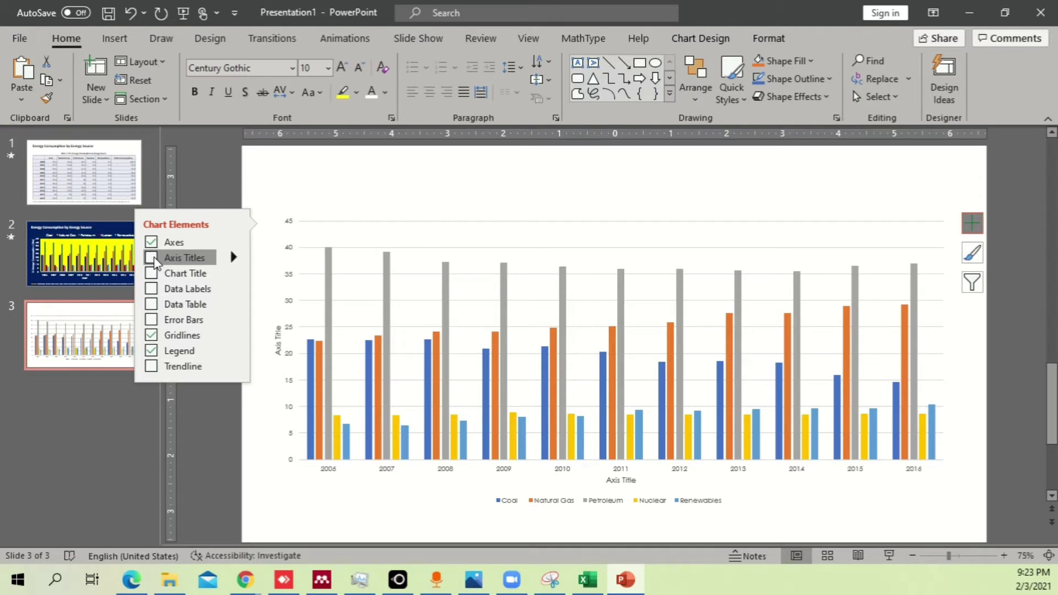
{"action": "left_click", "coordinate": [150, 257]}
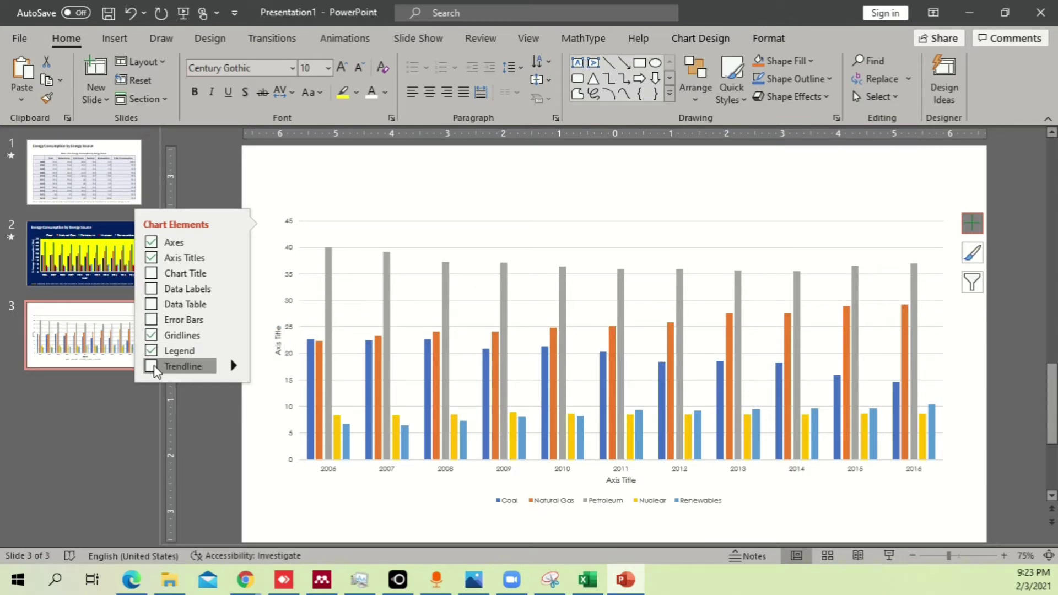
Delete the chart's horizontal gridlines
{"action": "left_click", "coordinate": [578, 190]}
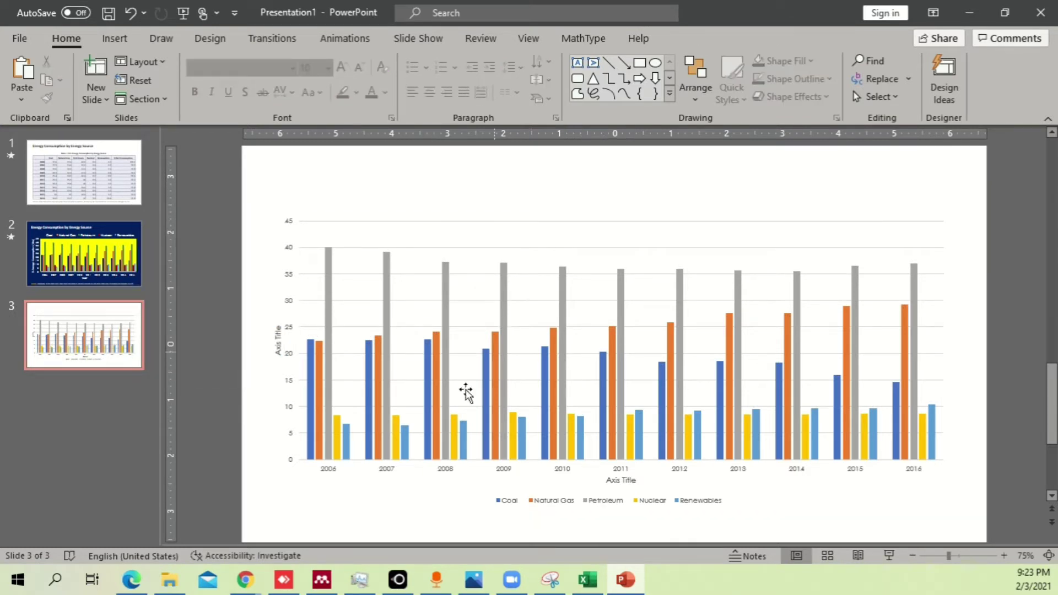
{"action": "left_click", "coordinate": [309, 251]}
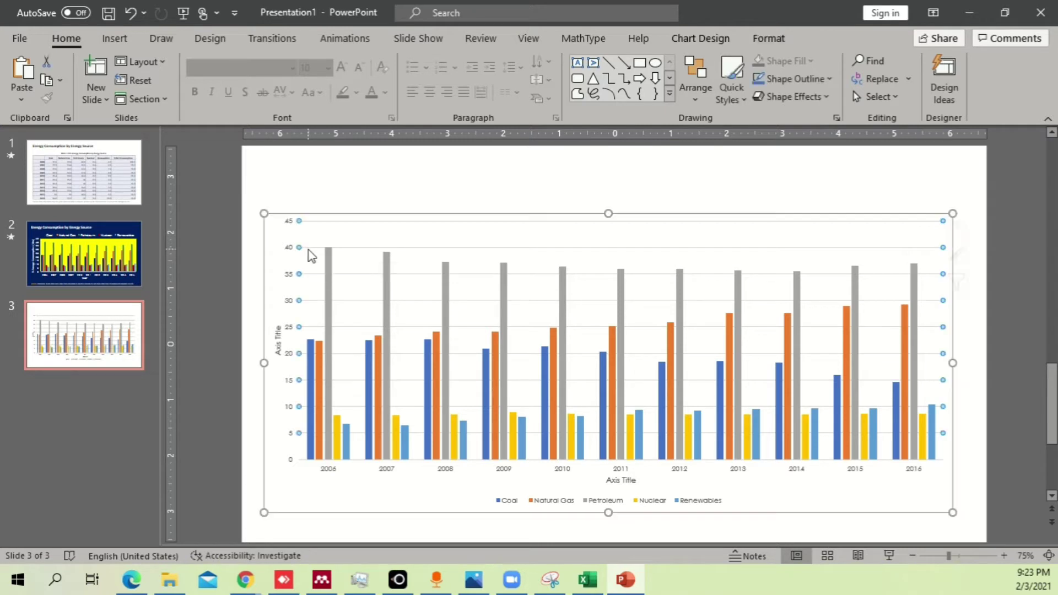
{"action": "key", "text": "Delete"}
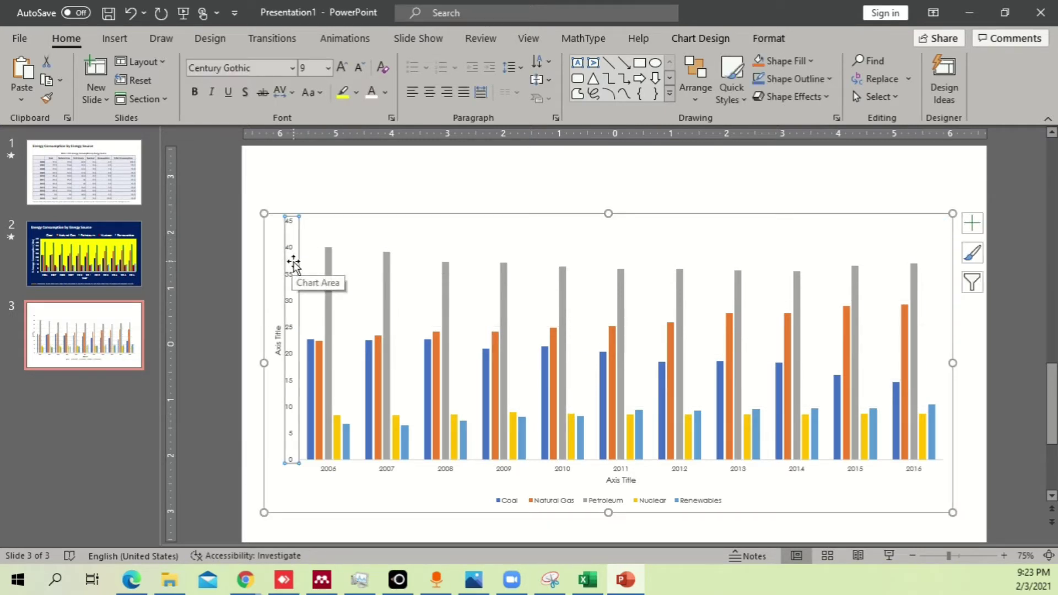
{"action": "left_click", "coordinate": [302, 169]}
{"action": "left_click", "coordinate": [210, 39]}
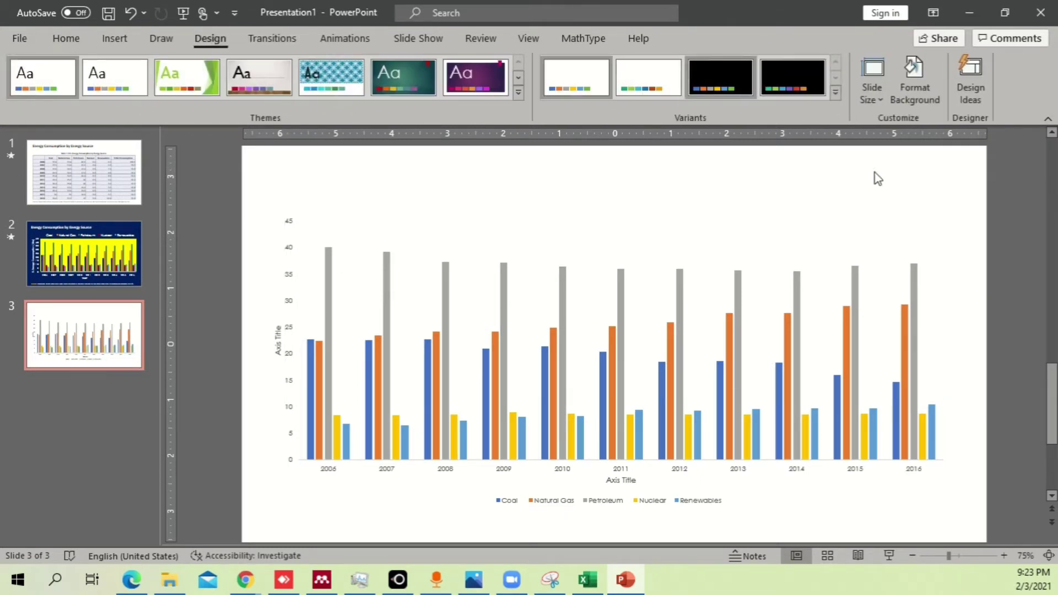
Fill slide 3's background with solid dark blue and nudge the chart slightly lower
{"action": "left_click", "coordinate": [916, 78]}
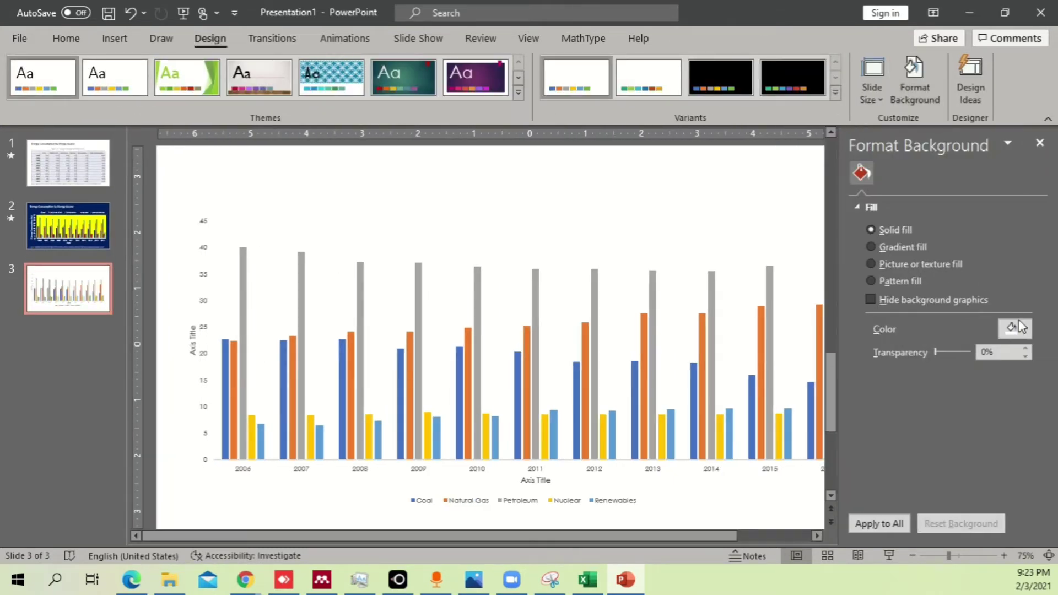
{"action": "left_click", "coordinate": [1017, 328]}
{"action": "left_click", "coordinate": [1035, 493]}
{"action": "left_click", "coordinate": [1040, 143]}
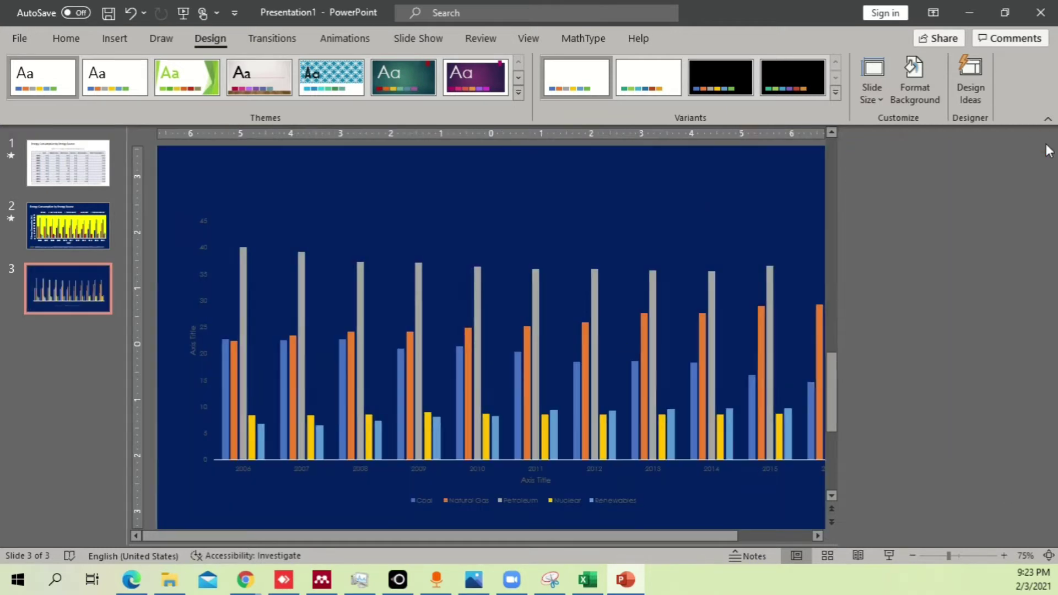
{"action": "left_click", "coordinate": [687, 319]}
{"action": "left_click_drag", "start_coordinate": [672, 510], "coordinate": [672, 516]}
{"action": "left_click", "coordinate": [289, 261]}
Enlarge the value-axis numbers and the vertical axis title to 20 pt
{"action": "left_click", "coordinate": [66, 38]}
{"action": "left_click", "coordinate": [342, 67]}
{"action": "left_click", "coordinate": [342, 67]}
{"action": "left_click", "coordinate": [342, 67]}
{"action": "left_click", "coordinate": [342, 67]}
{"action": "left_click", "coordinate": [342, 68]}
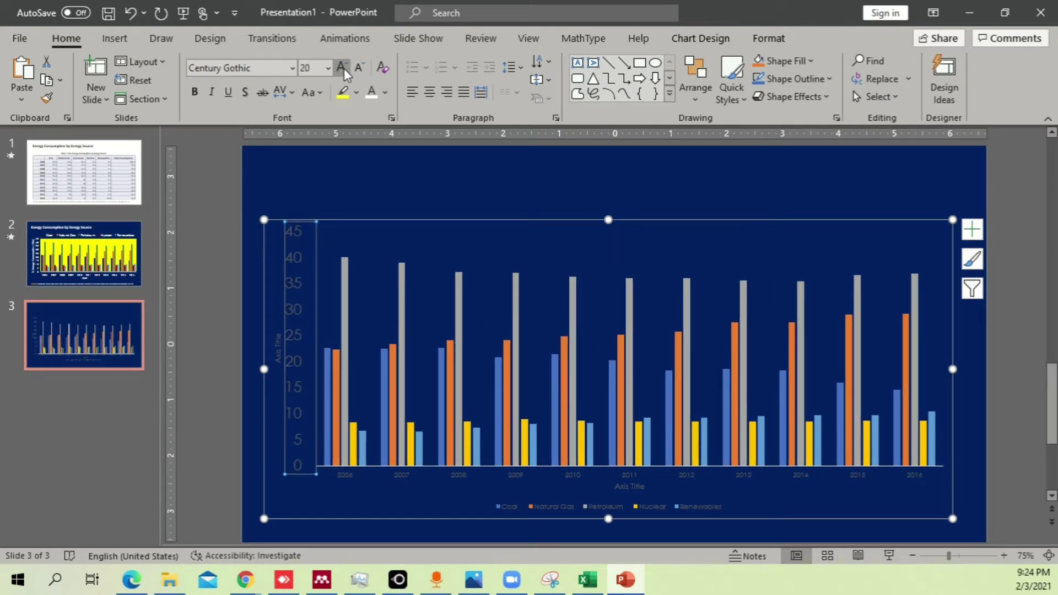
{"action": "left_click", "coordinate": [281, 341]}
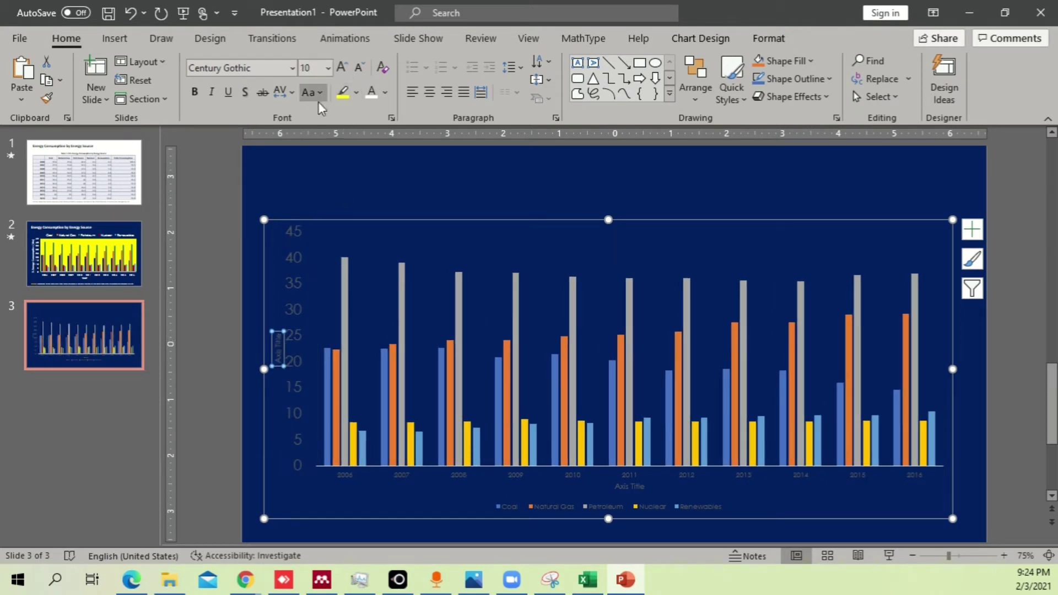
{"action": "left_click", "coordinate": [314, 67]}
{"action": "type", "text": "20"}
{"action": "key", "text": "Return"}
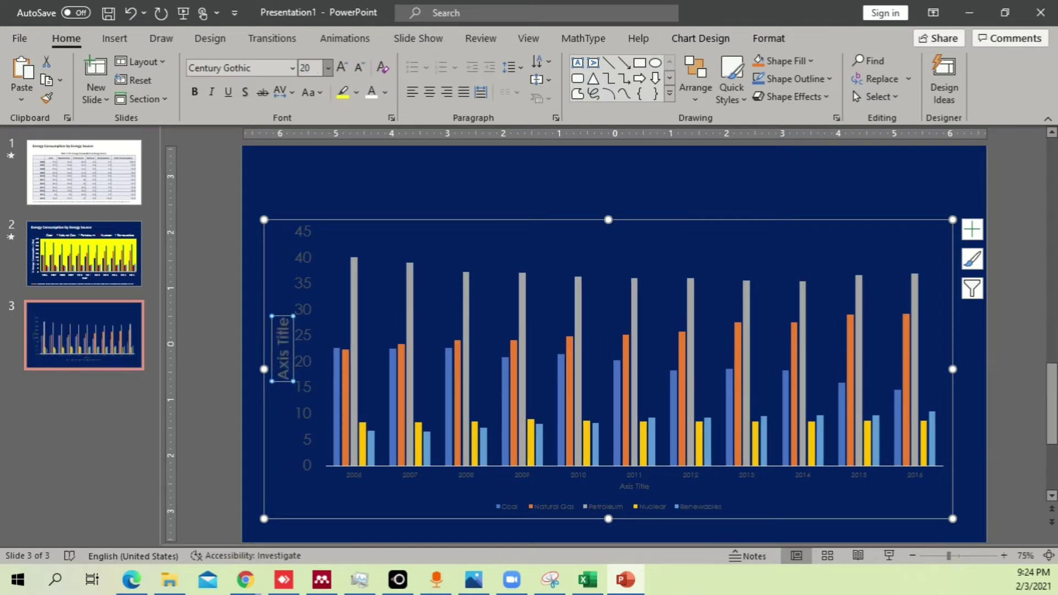
Make the value-axis numbers and vertical axis title white
{"action": "left_click", "coordinate": [307, 240]}
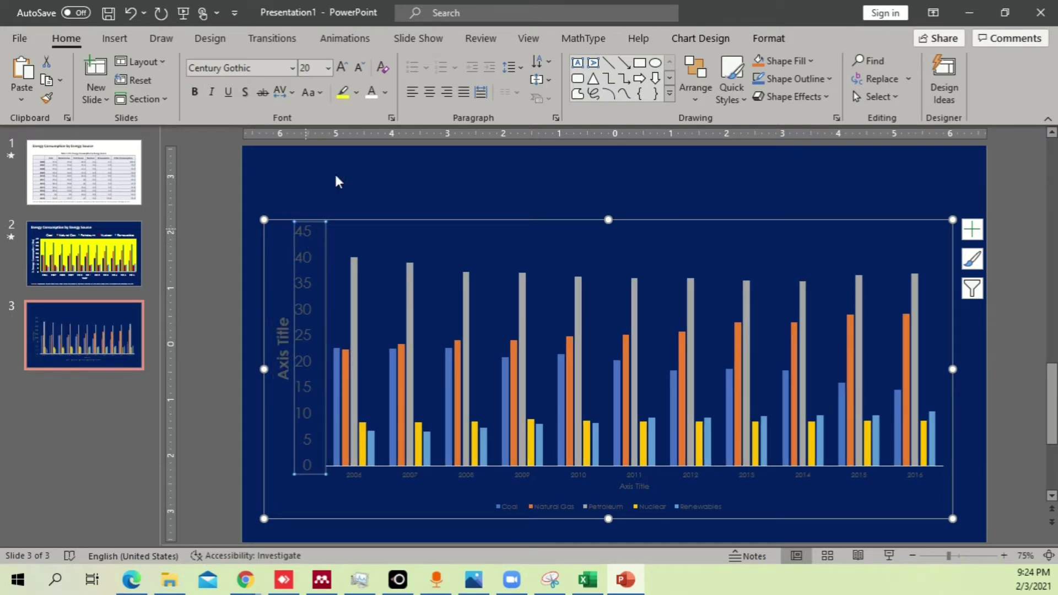
{"action": "left_click", "coordinate": [372, 98]}
{"action": "left_click", "coordinate": [281, 329]}
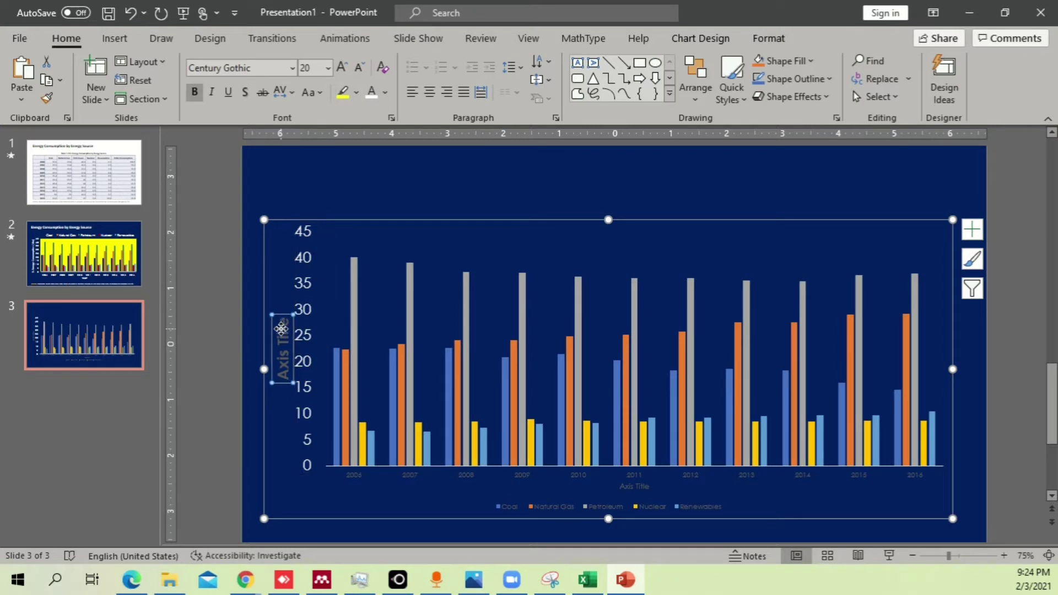
{"action": "left_click", "coordinate": [371, 92]}
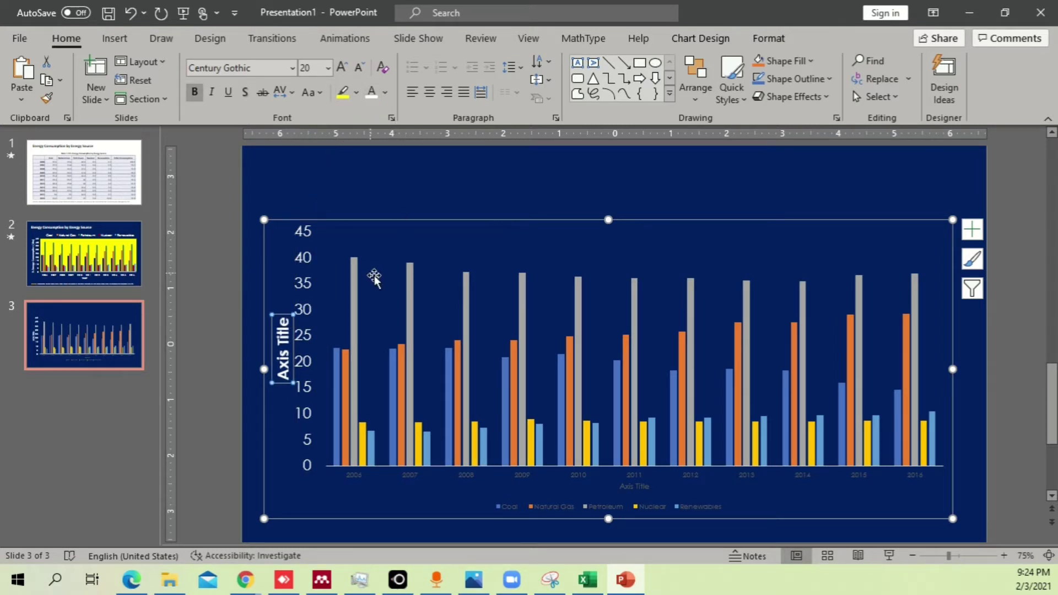
Enlarge the year labels along the bottom to 20 pt
{"action": "left_click", "coordinate": [412, 478]}
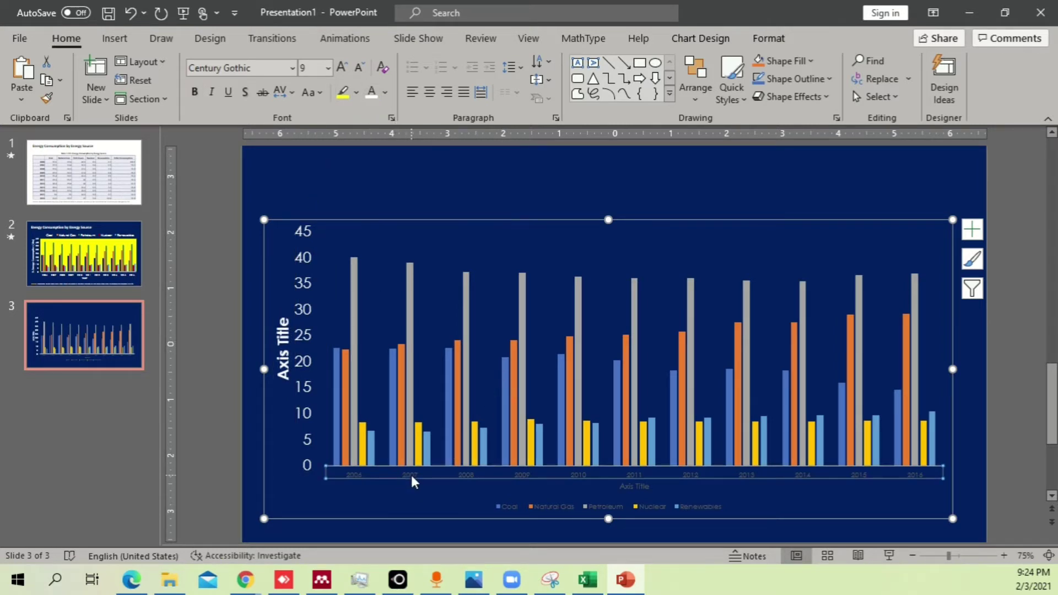
{"action": "left_click", "coordinate": [341, 68]}
{"action": "left_click", "coordinate": [340, 67]}
{"action": "left_click", "coordinate": [341, 67]}
{"action": "left_click", "coordinate": [340, 67]}
{"action": "left_click", "coordinate": [341, 67]}
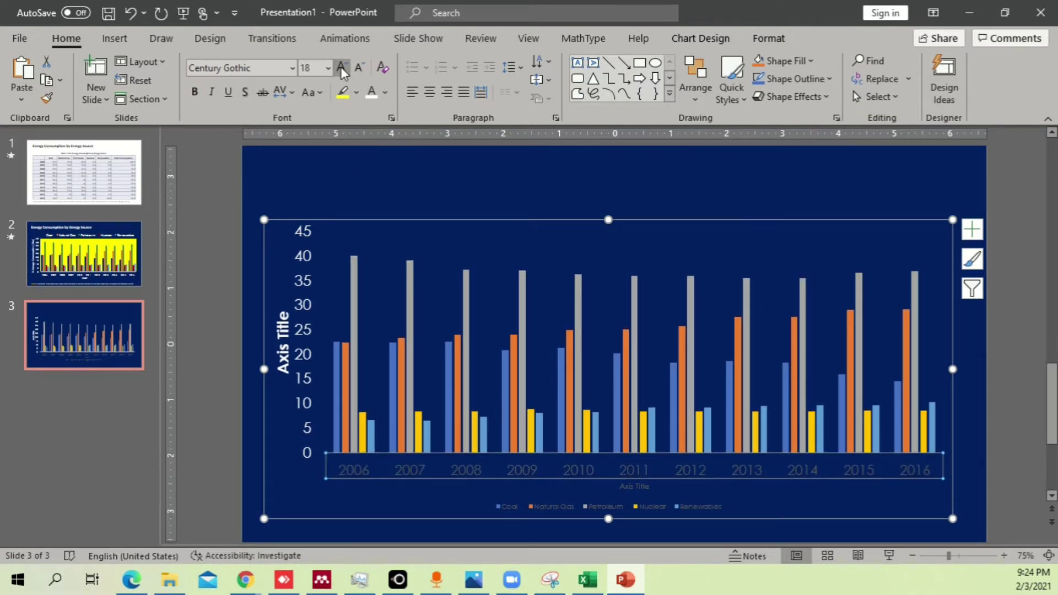
{"action": "left_click", "coordinate": [341, 67]}
Make the horizontal axis title 20 pt, bold and white, and the year labels white
{"action": "left_click", "coordinate": [632, 488]}
{"action": "left_click", "coordinate": [320, 68]}
{"action": "type", "text": "20"}
{"action": "key", "text": "Return"}
{"action": "left_click", "coordinate": [194, 92]}
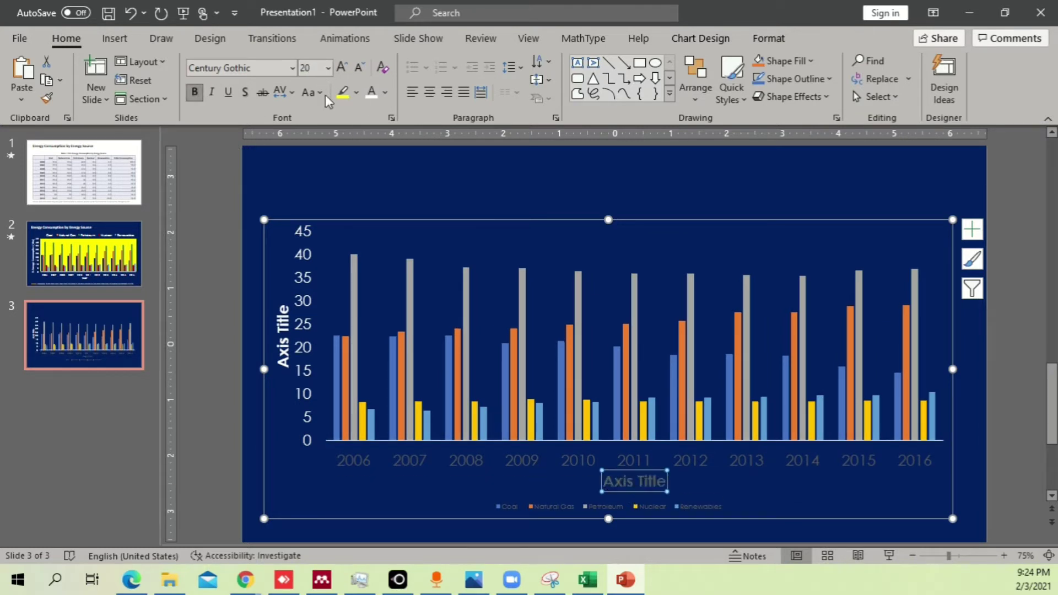
{"action": "left_click", "coordinate": [371, 93]}
{"action": "left_click", "coordinate": [587, 465]}
{"action": "left_click", "coordinate": [371, 92]}
{"action": "left_click", "coordinate": [522, 353]}
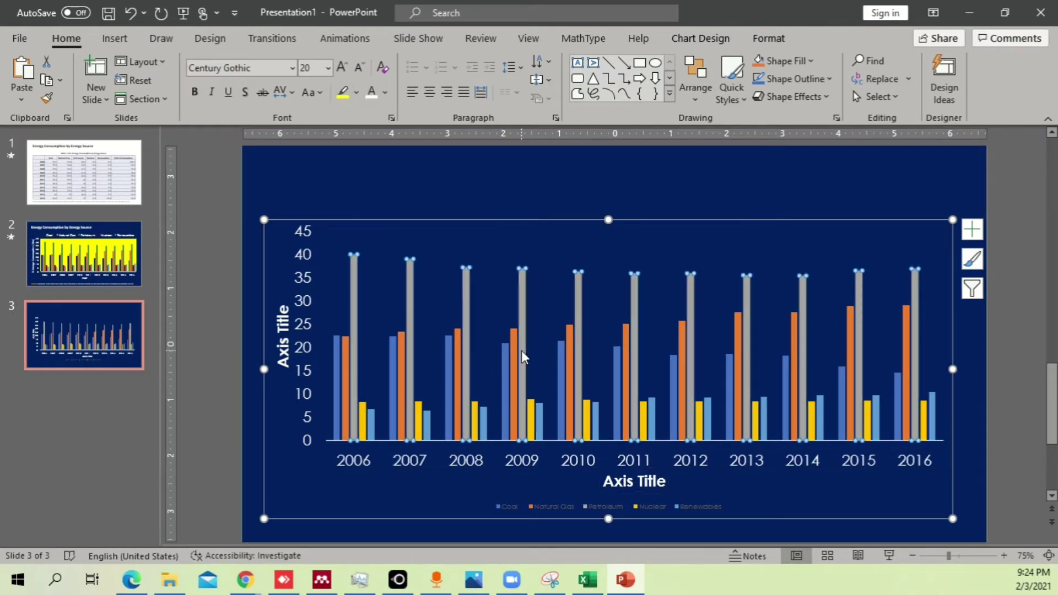
Set the legend text to 20 pt
{"action": "left_click", "coordinate": [663, 507]}
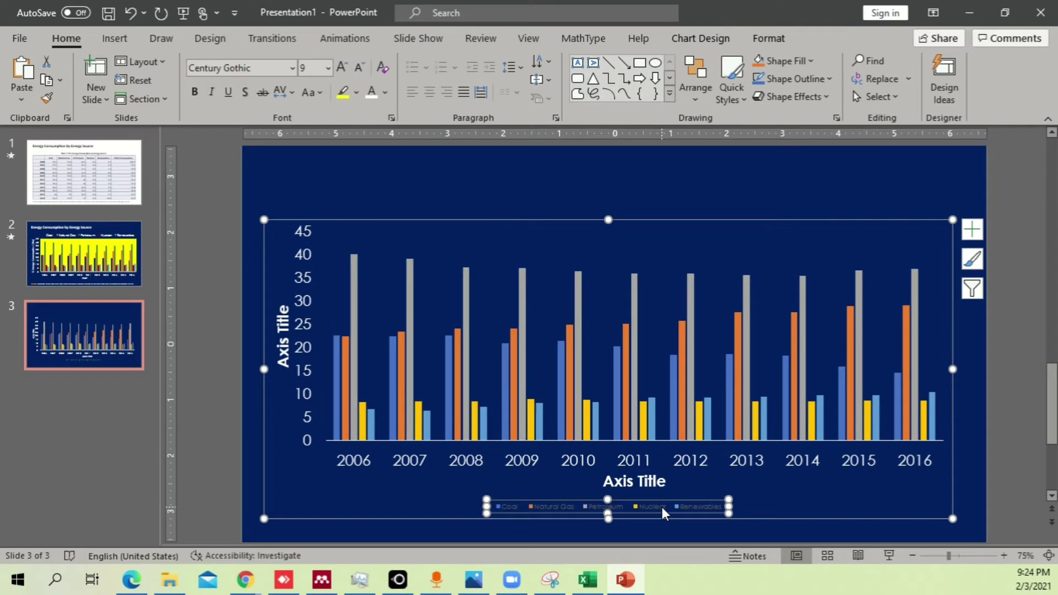
{"action": "left_click", "coordinate": [309, 67]}
{"action": "type", "text": "20"}
{"action": "key", "text": "Return"}
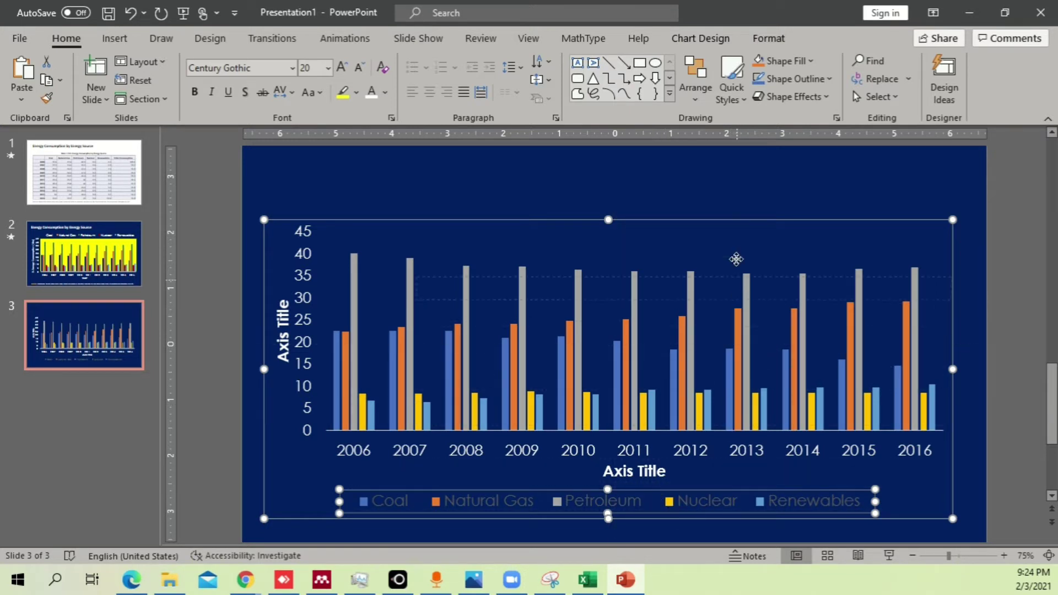
Move the legend to the top, stretch the plot area down, and widen the chart slightly
{"action": "left_click_drag", "start_coordinate": [722, 229], "coordinate": [722, 231]}
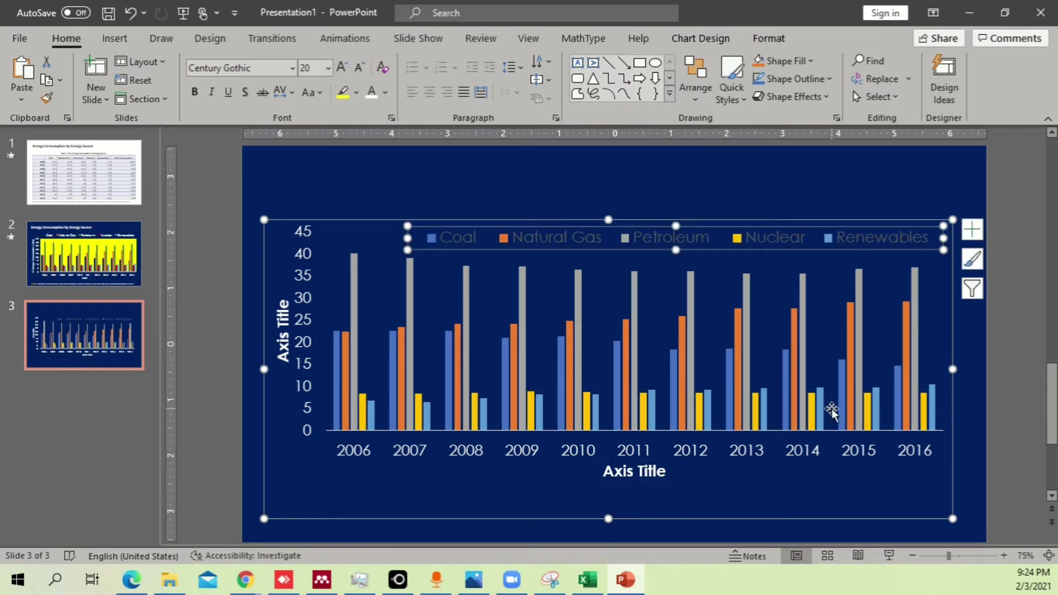
{"action": "left_click", "coordinate": [684, 422]}
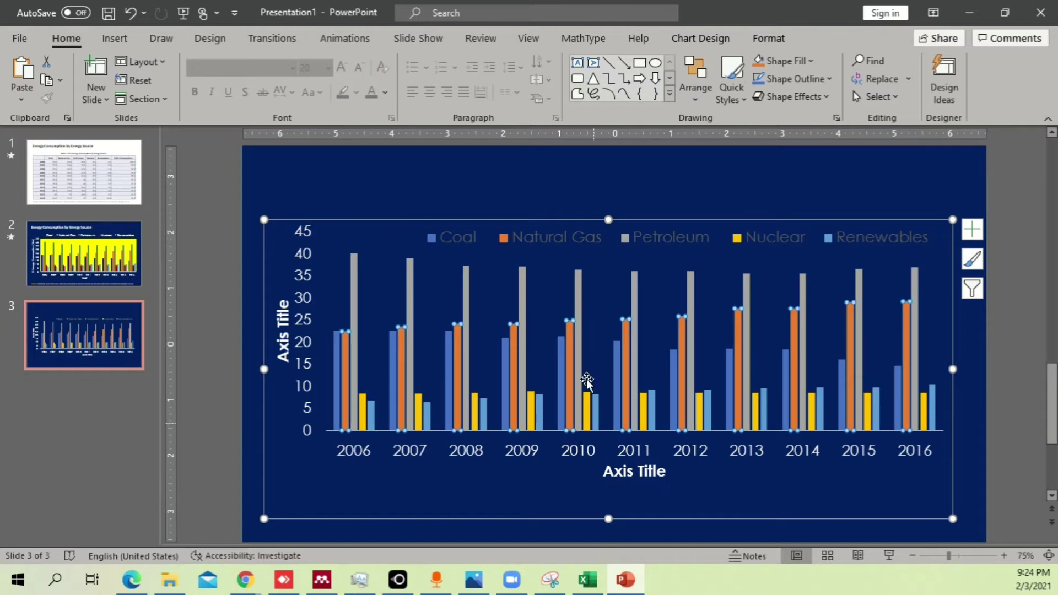
{"action": "left_click", "coordinate": [596, 291]}
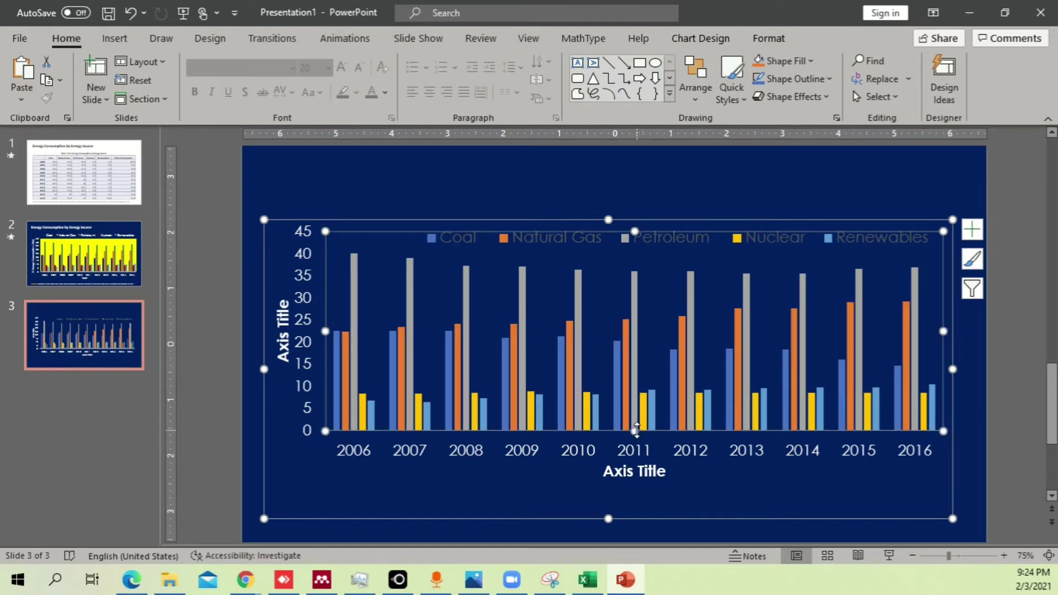
{"action": "left_click_drag", "start_coordinate": [638, 454], "coordinate": [659, 485]}
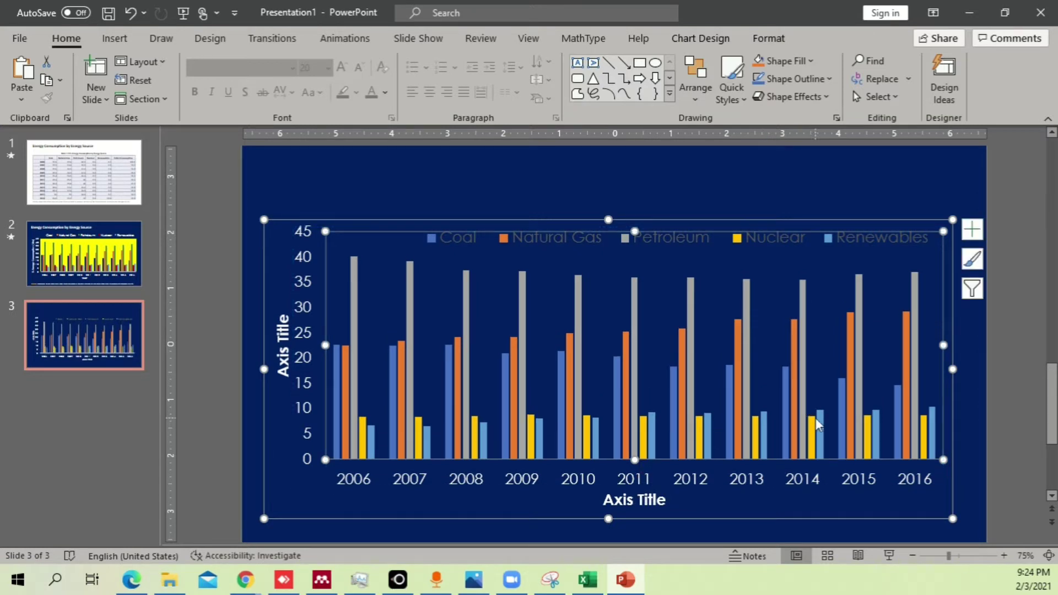
{"action": "left_click_drag", "start_coordinate": [954, 371], "coordinate": [959, 372]}
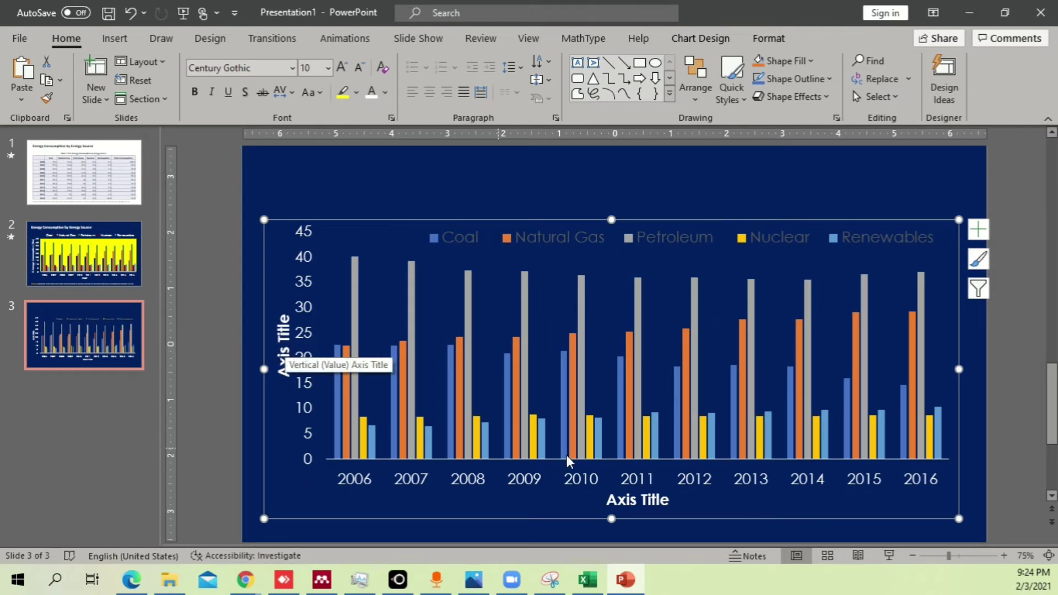
Rename the axis titles to 'Year' and 'Energy Consumption (Btu)'
{"action": "double_click", "coordinate": [644, 501]}
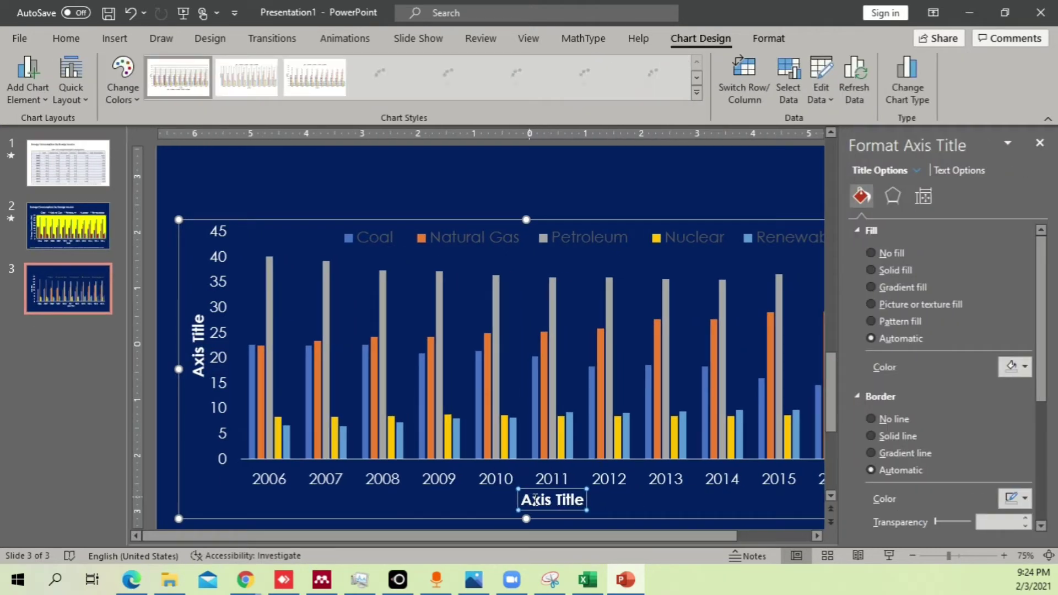
{"action": "triple_click", "coordinate": [536, 500]}
{"action": "type", "text": "Year"}
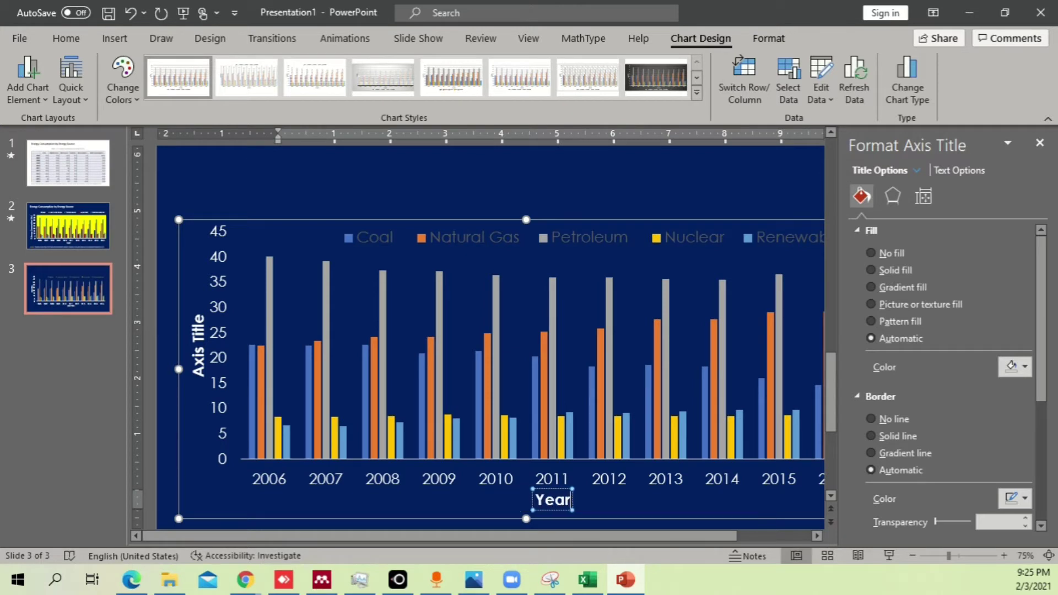
{"action": "left_click", "coordinate": [198, 346]}
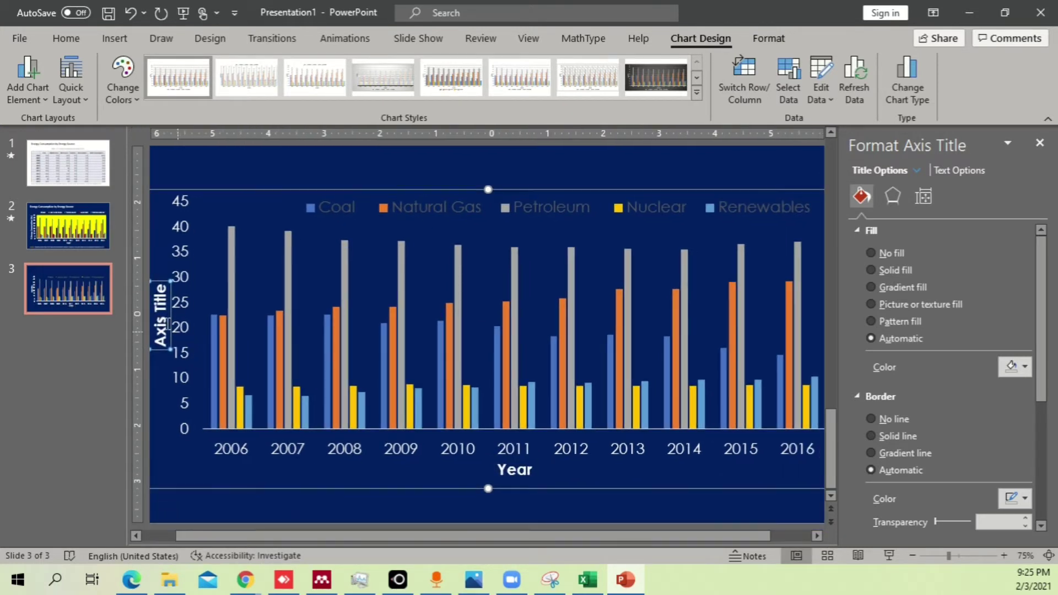
{"action": "triple_click", "coordinate": [160, 319]}
{"action": "type", "text": "Energy"}
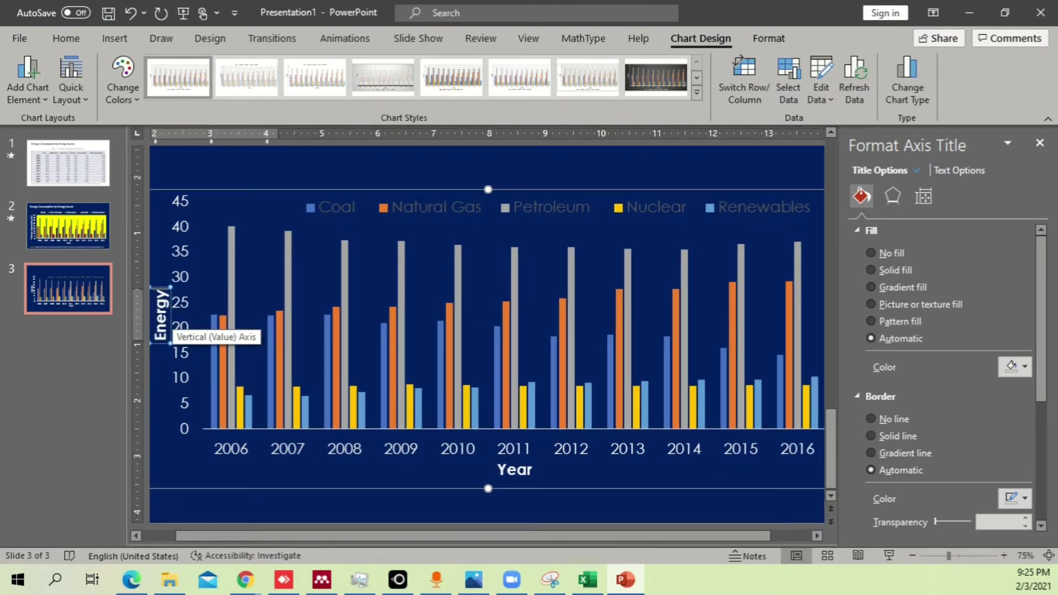
{"action": "type", "text": " Consum"}
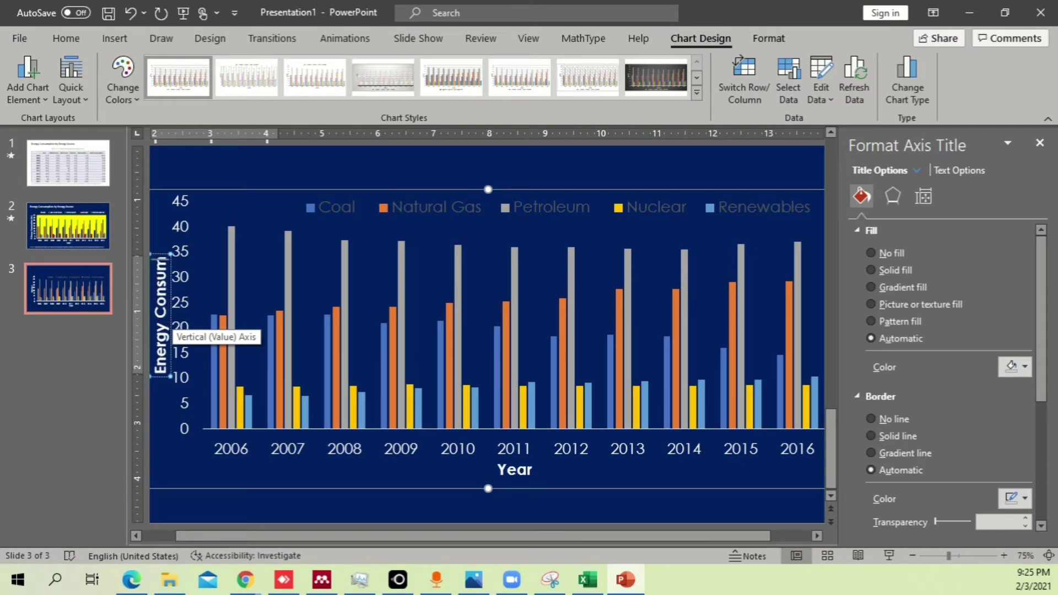
{"action": "type", "text": "ption (Btu"}
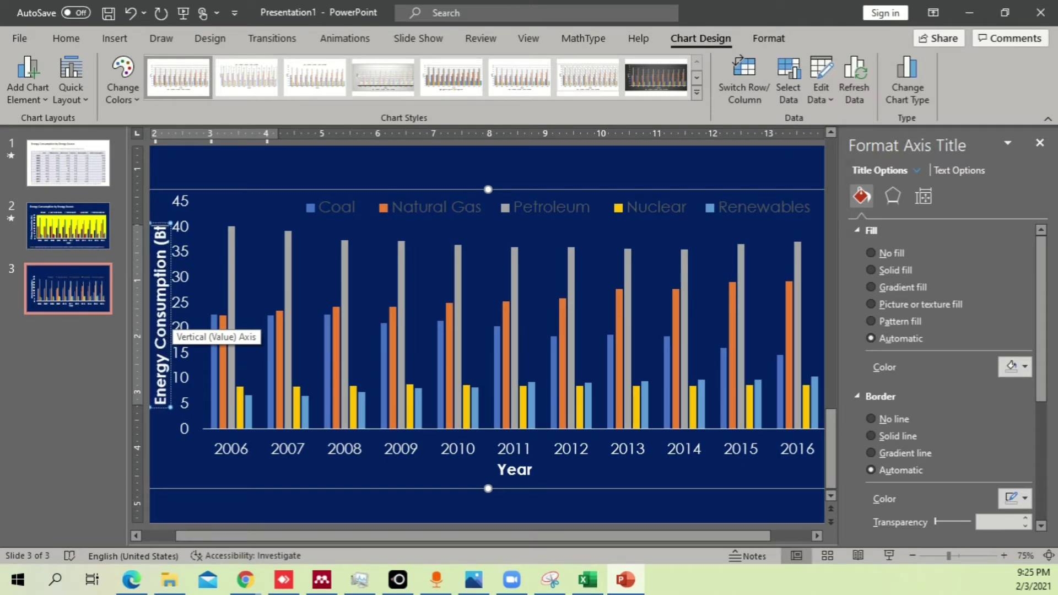
{"action": "type", "text": ")"}
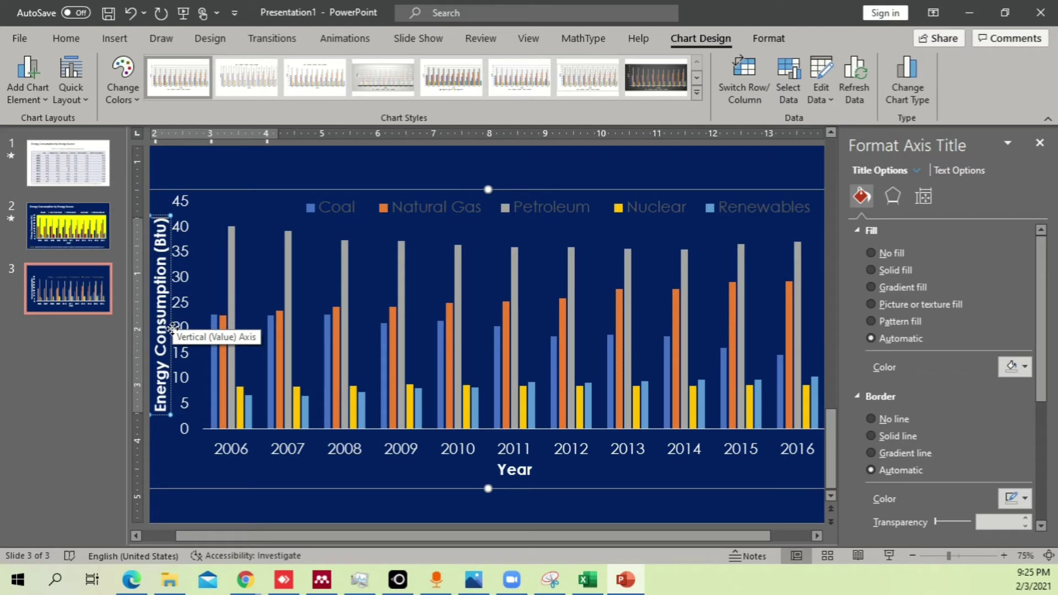
Make the legend text white and fill the plot area with white
{"action": "left_click", "coordinate": [401, 152]}
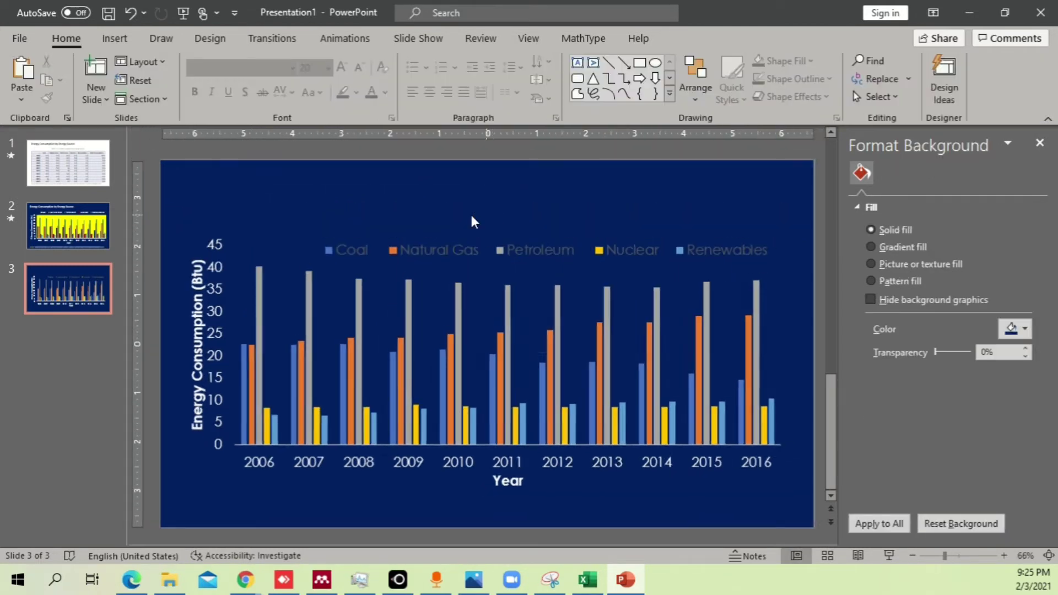
{"action": "left_click", "coordinate": [451, 249]}
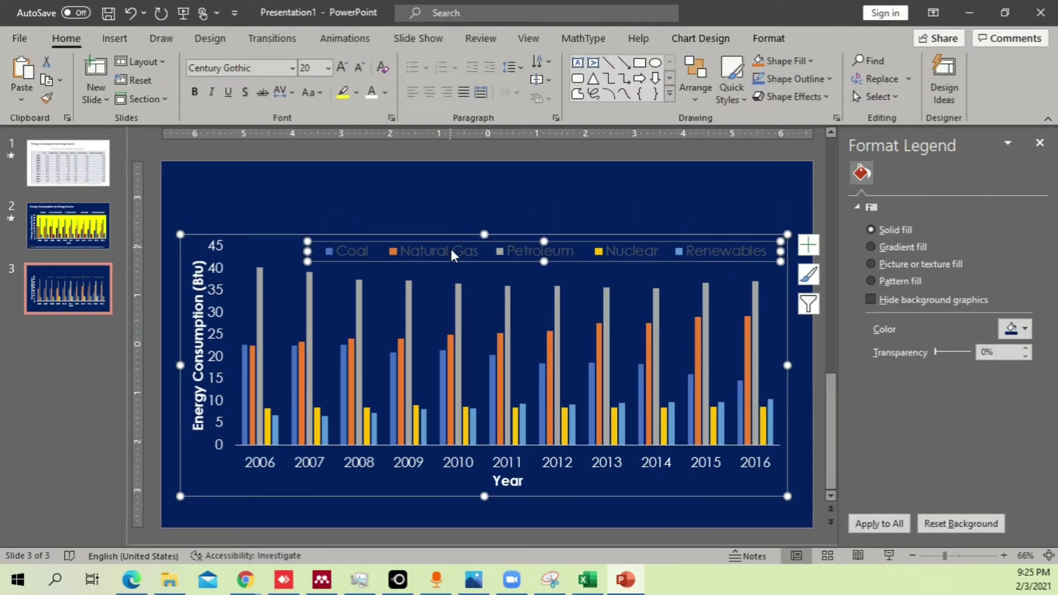
{"action": "left_click", "coordinate": [371, 93]}
{"action": "left_click", "coordinate": [555, 220]}
{"action": "left_click", "coordinate": [706, 307]}
{"action": "left_click", "coordinate": [485, 276]}
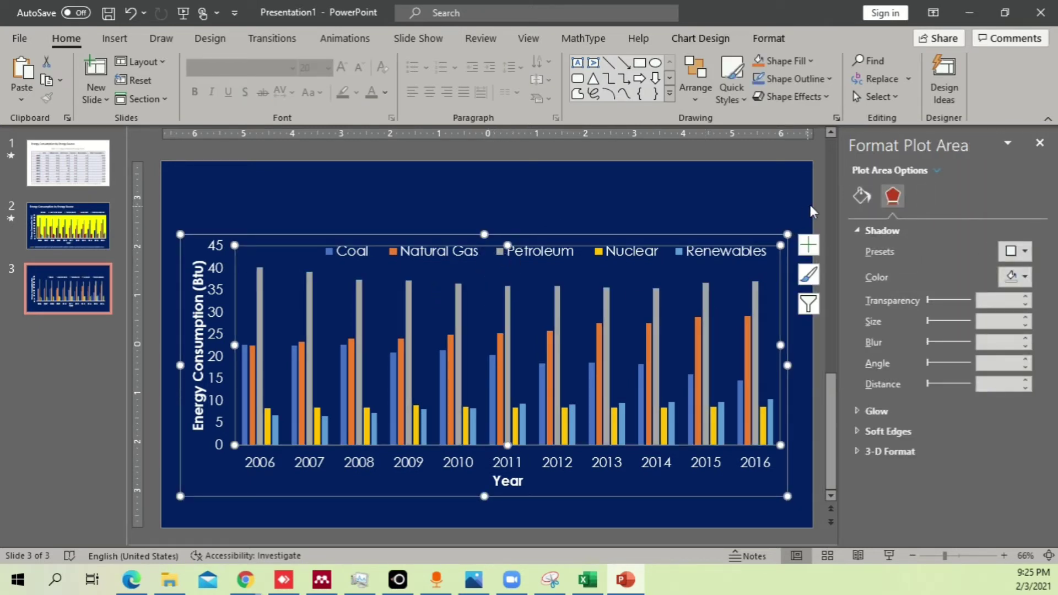
{"action": "left_click", "coordinate": [860, 197]}
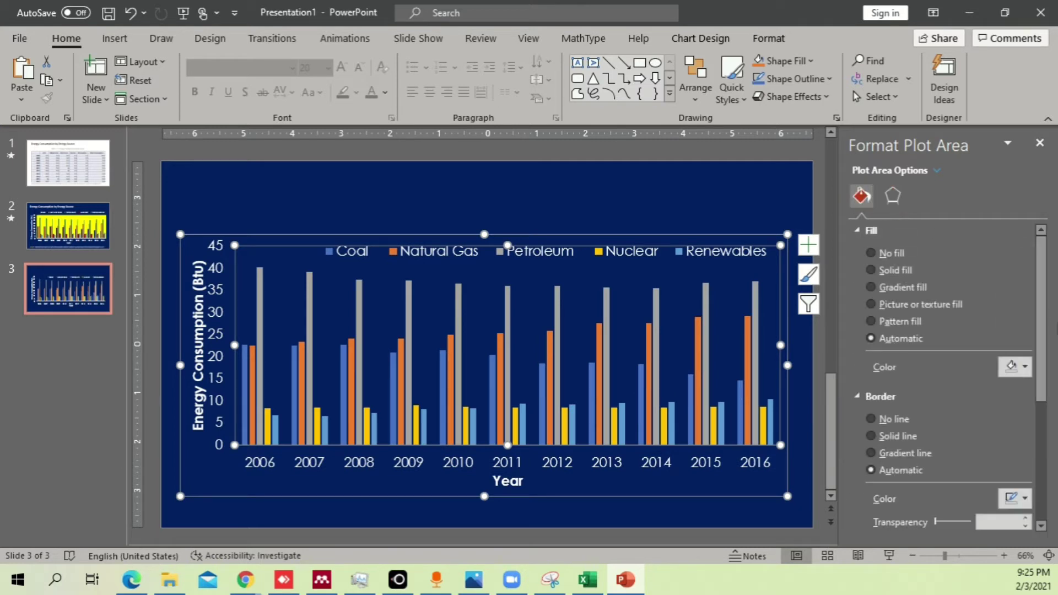
{"action": "left_click", "coordinate": [1023, 370]}
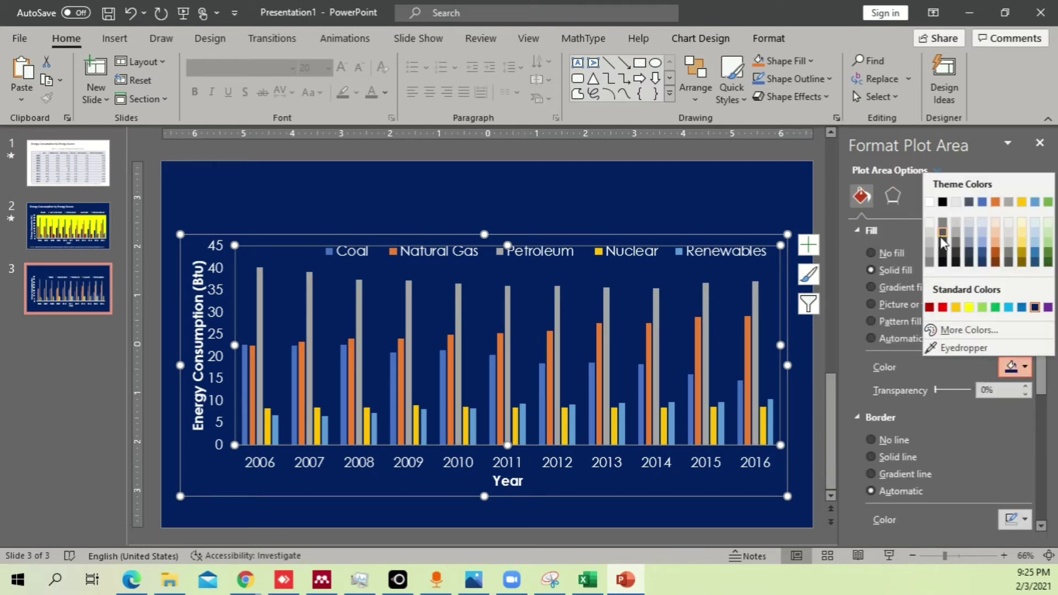
{"action": "left_click", "coordinate": [930, 204]}
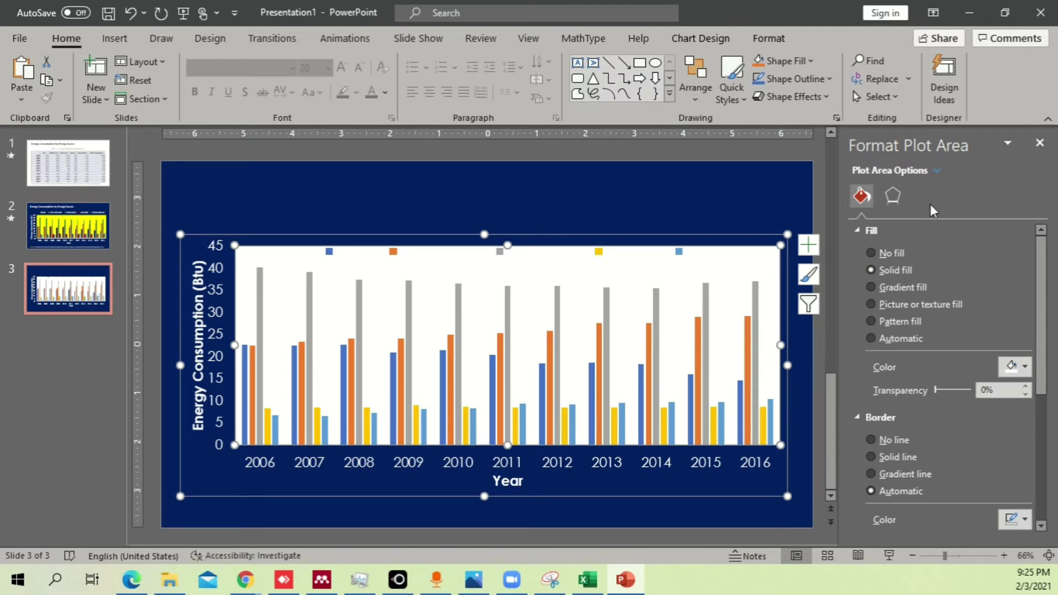
Shrink the plot area below the legend and set its fill transparency to 12%
{"action": "left_click_drag", "start_coordinate": [506, 245], "coordinate": [506, 272]}
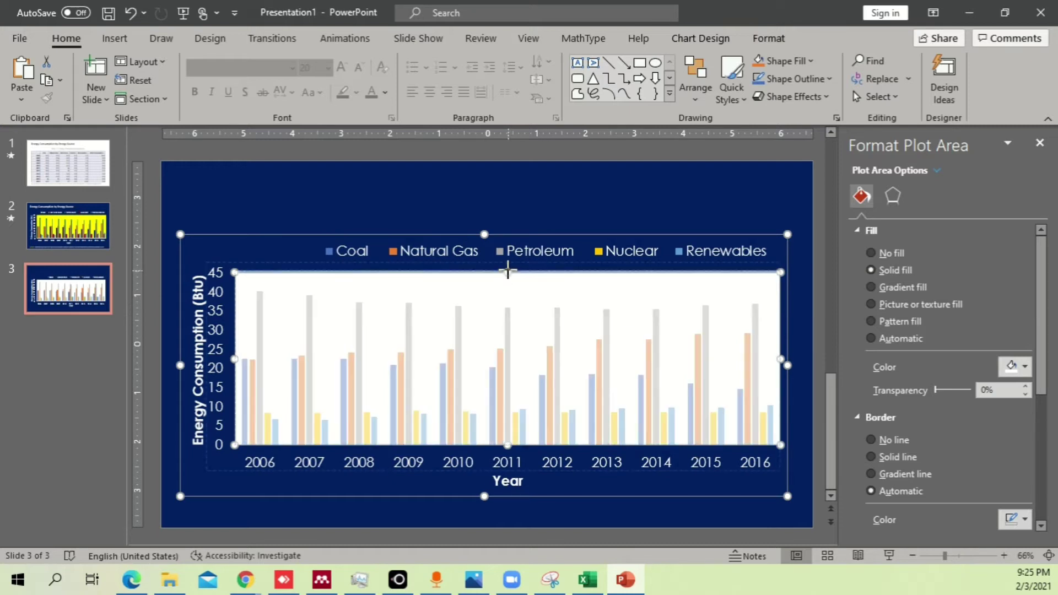
{"action": "left_click", "coordinate": [551, 260]}
{"action": "left_click_drag", "start_coordinate": [565, 260], "coordinate": [566, 264]}
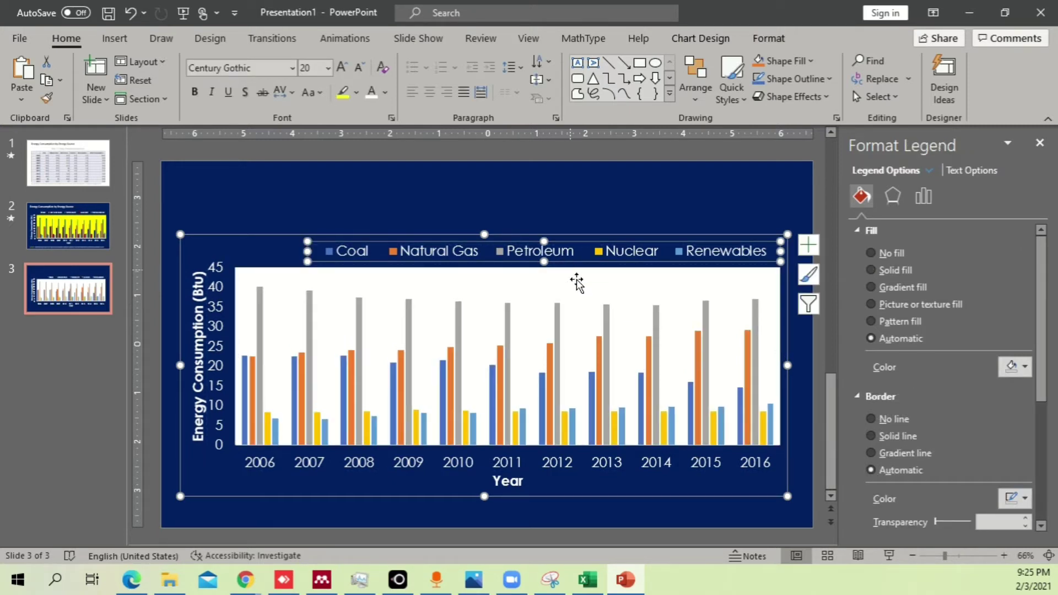
{"action": "left_click", "coordinate": [545, 282]}
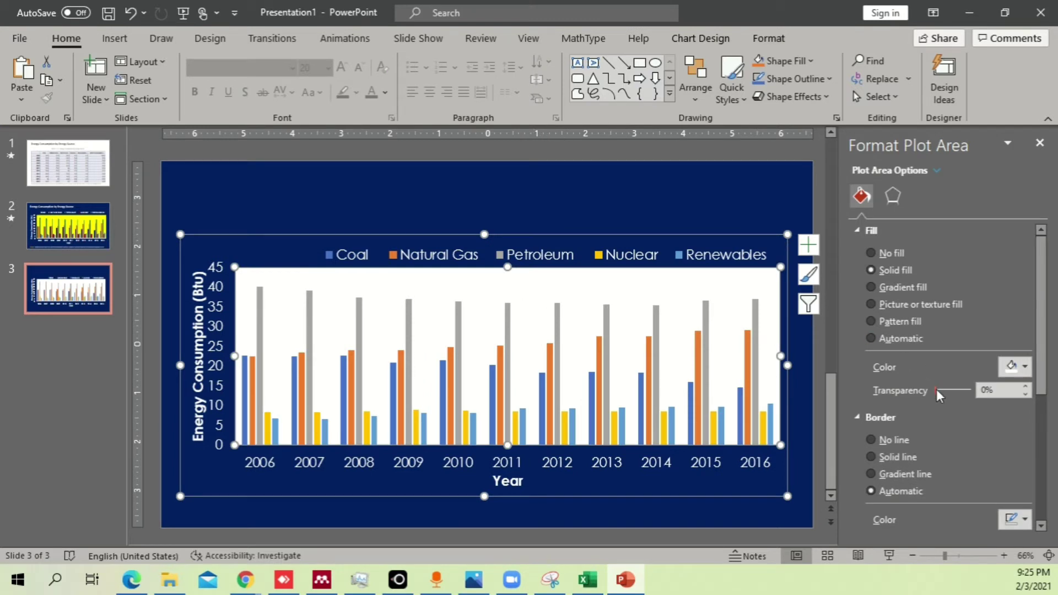
{"action": "left_click_drag", "start_coordinate": [935, 389], "coordinate": [941, 392]}
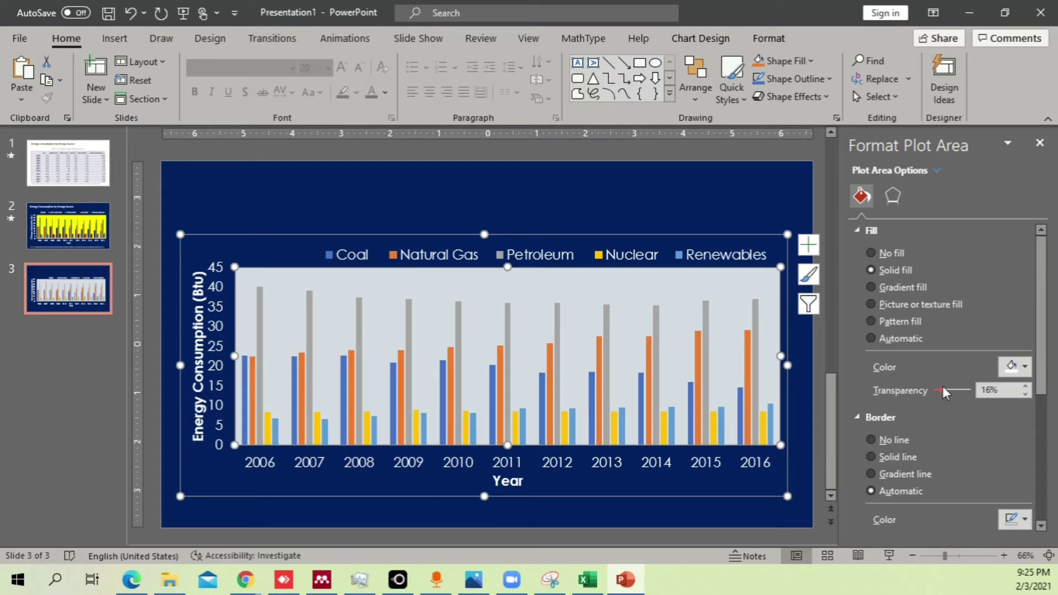
{"action": "left_click_drag", "start_coordinate": [941, 388], "coordinate": [941, 389]}
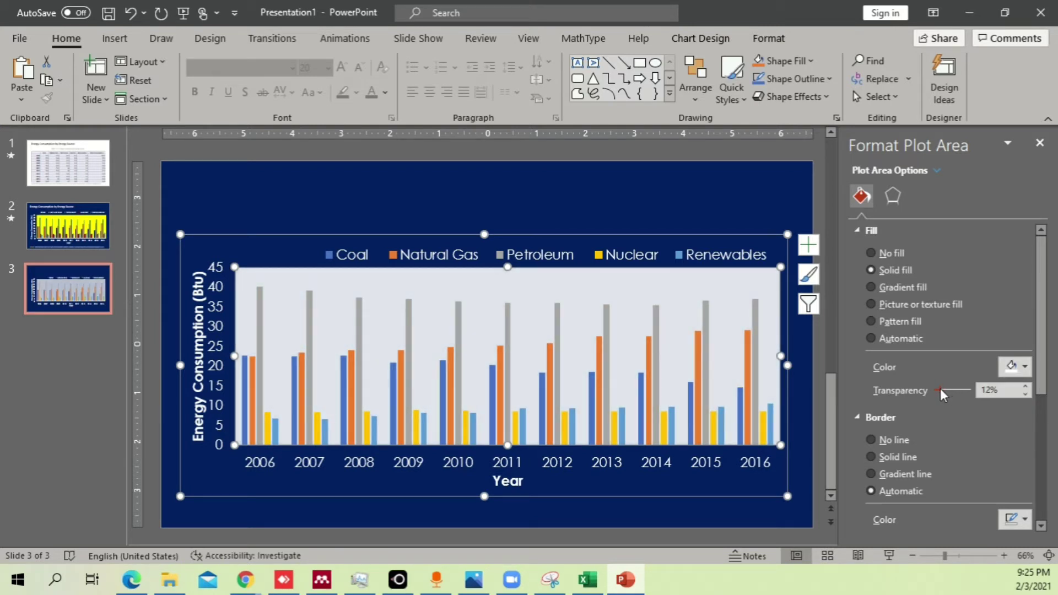
{"action": "left_click", "coordinate": [609, 315]}
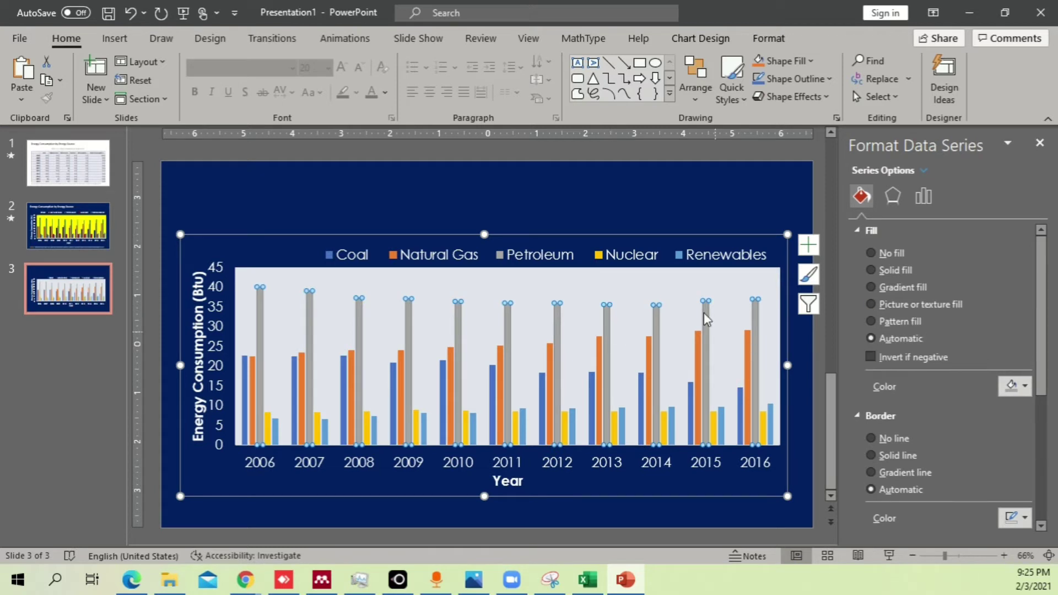
Try dark blue and dark red on the Petroleum bars, settling on purple
{"action": "left_click", "coordinate": [1025, 386]}
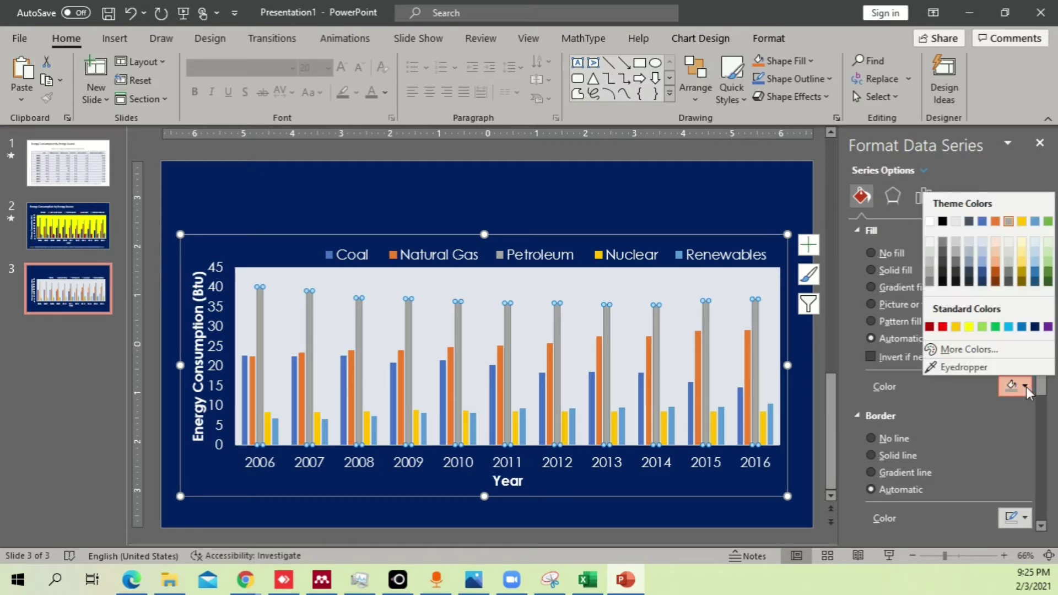
{"action": "left_click", "coordinate": [981, 273]}
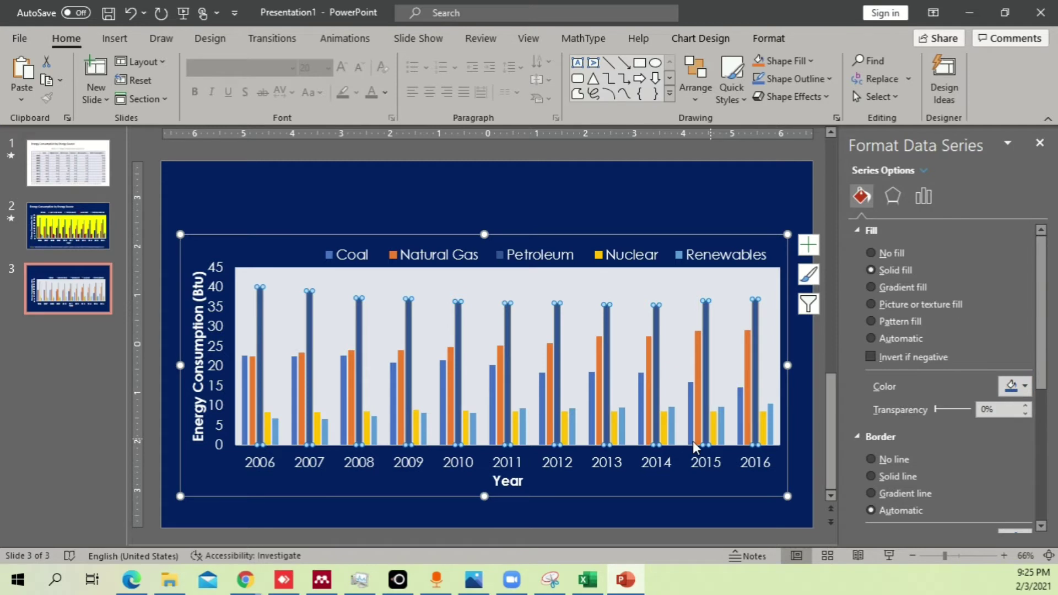
{"action": "left_click", "coordinate": [1024, 386]}
{"action": "left_click", "coordinate": [930, 328]}
{"action": "left_click", "coordinate": [1005, 384]}
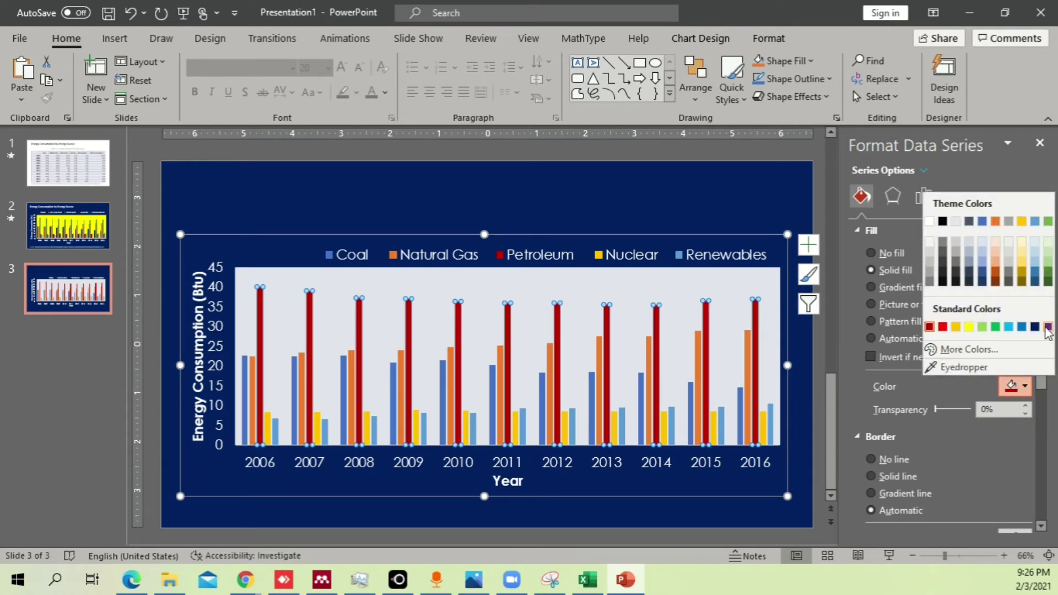
{"action": "left_click", "coordinate": [1048, 327]}
{"action": "left_click", "coordinate": [598, 433]}
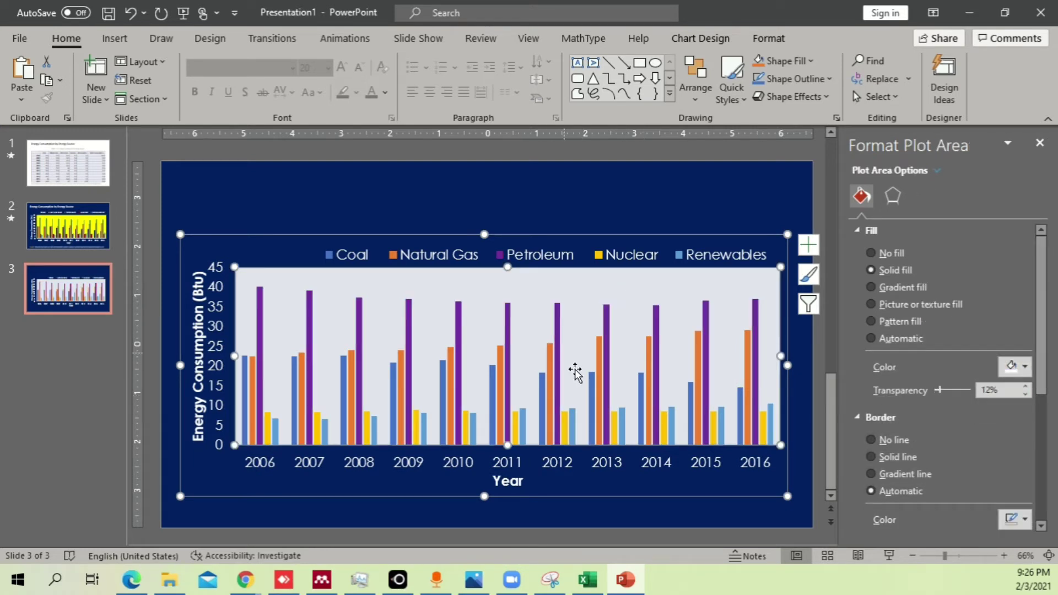
Nudge the legend up, fill the chart's plot area bright yellow, and return to slide 1
{"action": "left_click", "coordinate": [548, 258]}
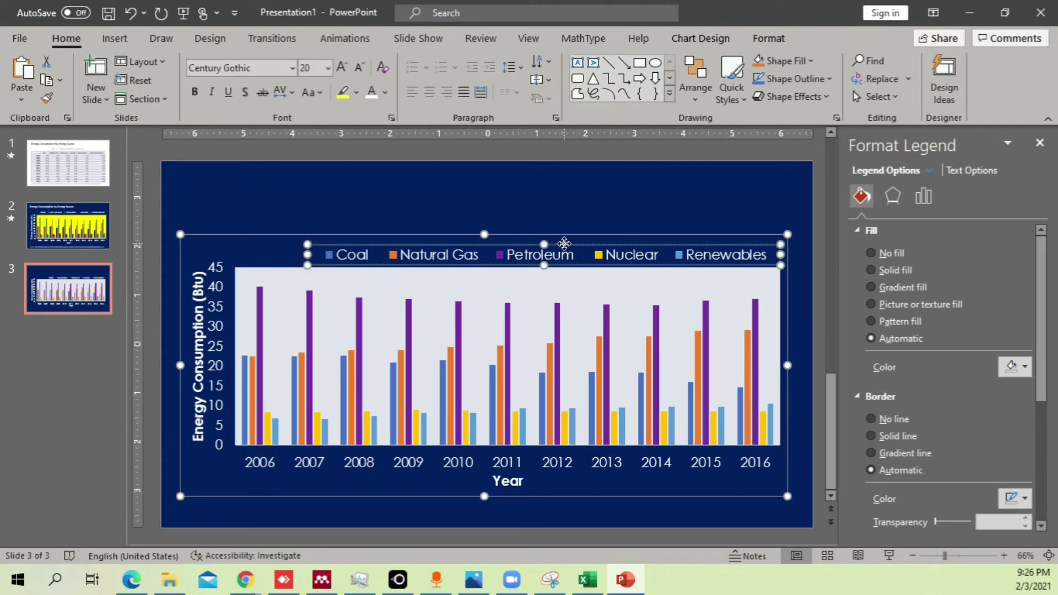
{"action": "left_click_drag", "start_coordinate": [570, 257], "coordinate": [571, 255]}
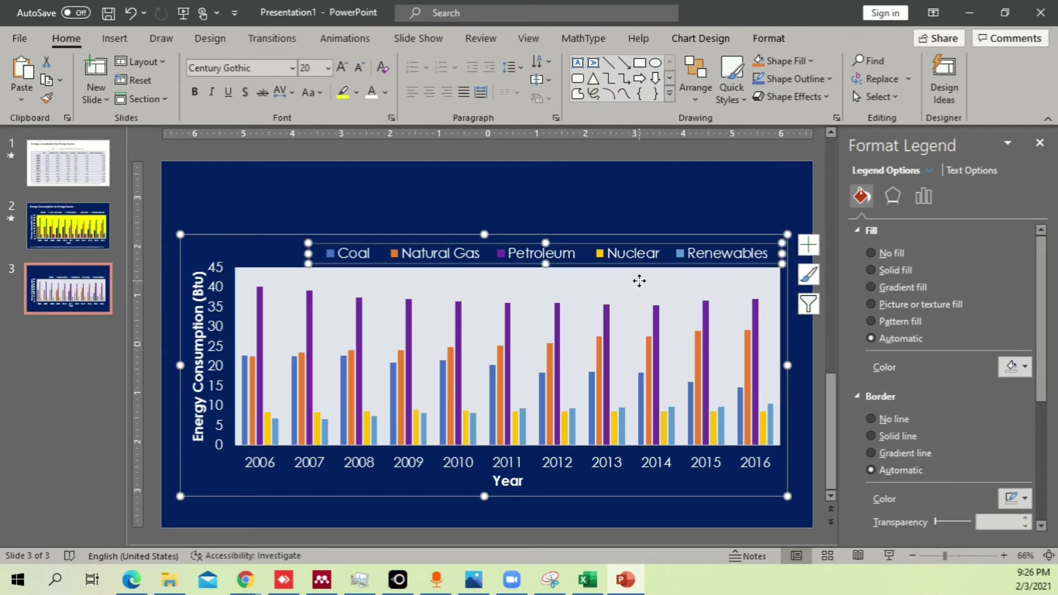
{"action": "left_click", "coordinate": [639, 282]}
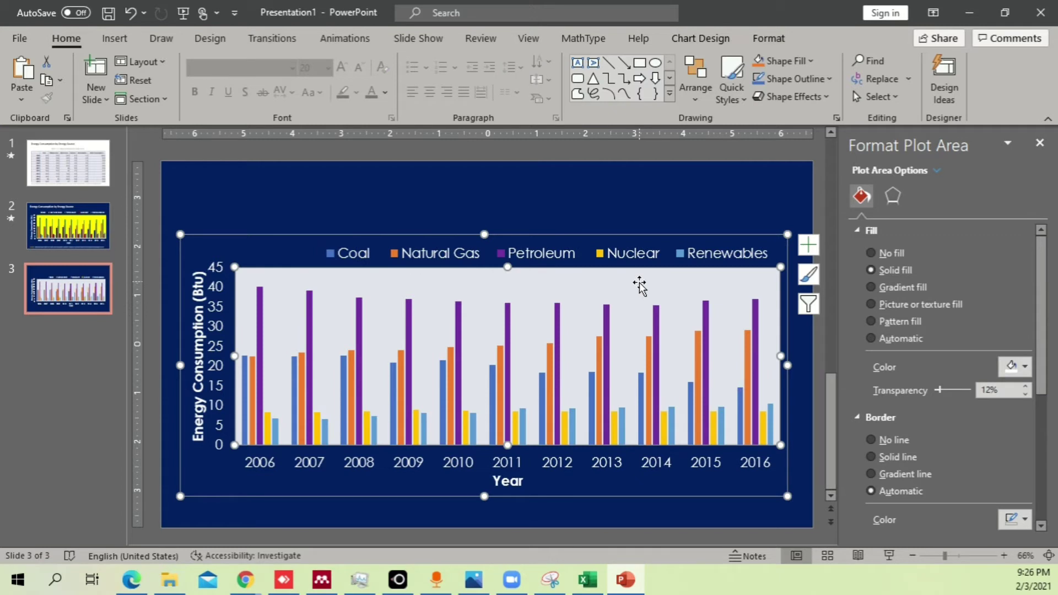
{"action": "left_click", "coordinate": [1013, 368]}
{"action": "left_click", "coordinate": [968, 308]}
{"action": "left_click", "coordinate": [1024, 368]}
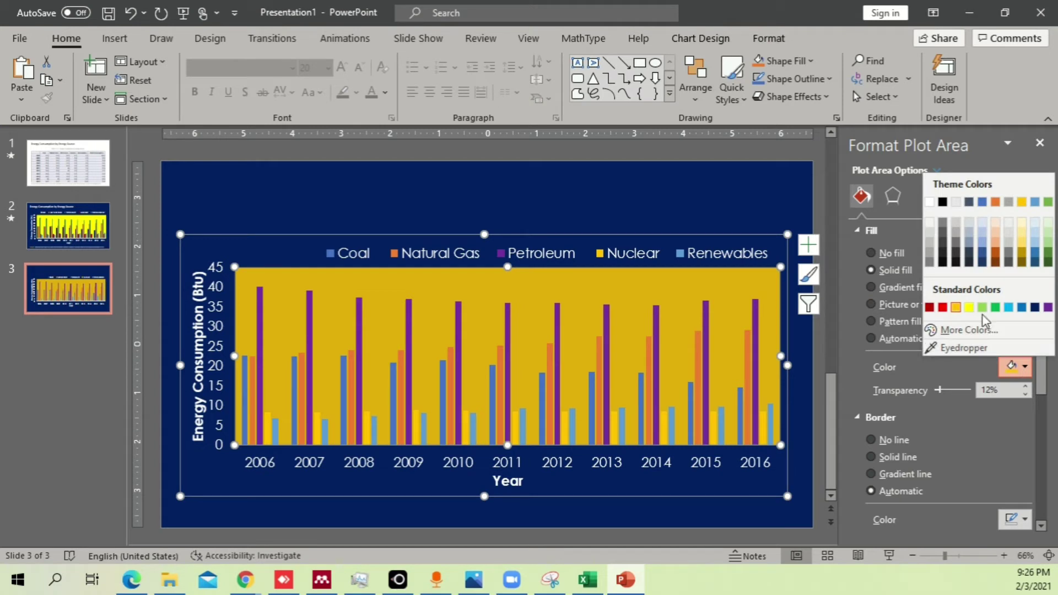
{"action": "left_click", "coordinate": [969, 309]}
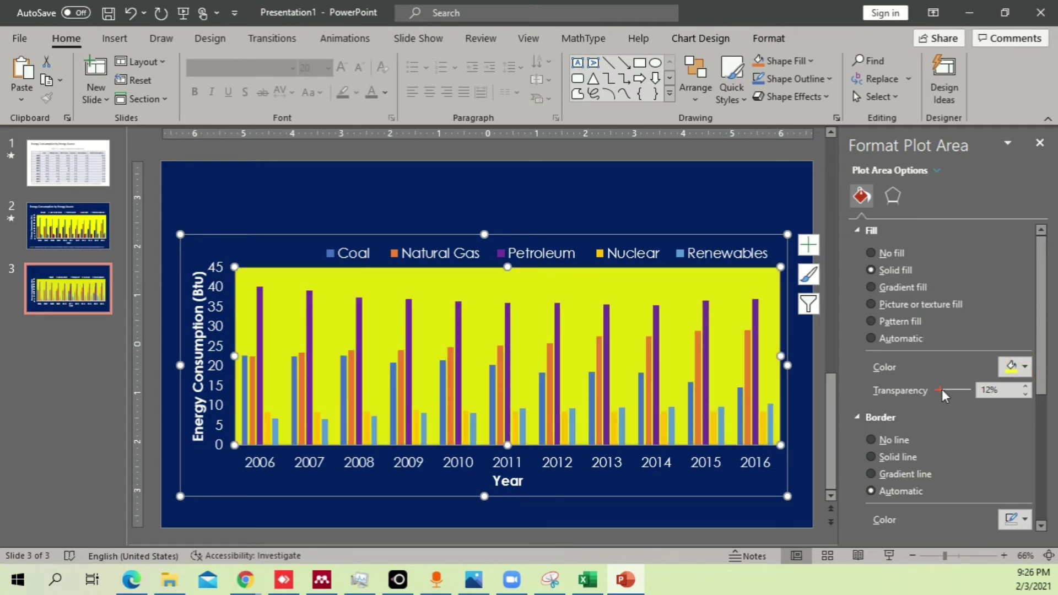
{"action": "left_click", "coordinate": [521, 210]}
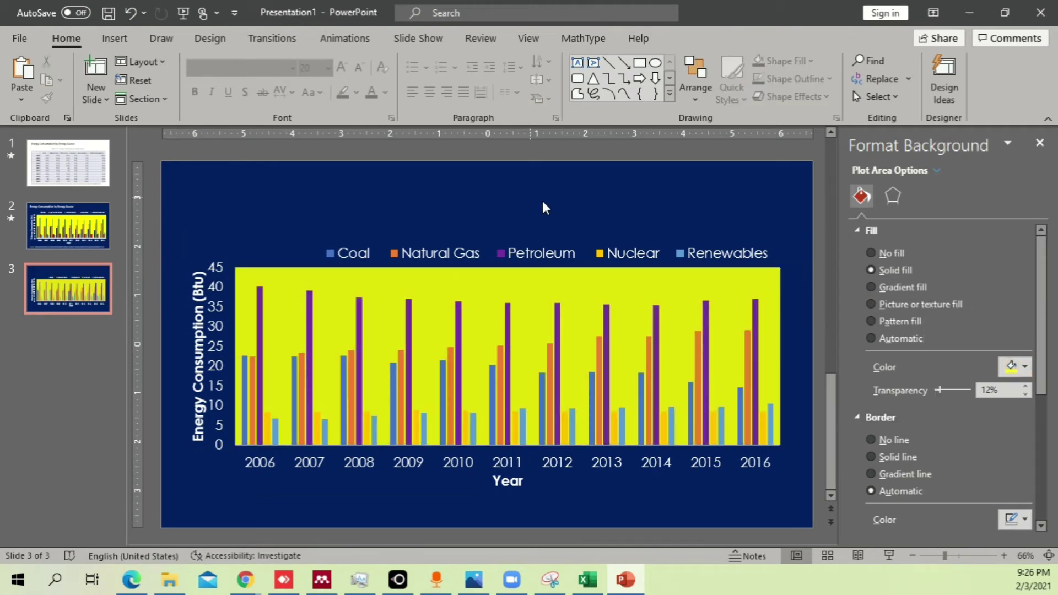
{"action": "left_click", "coordinate": [84, 180]}
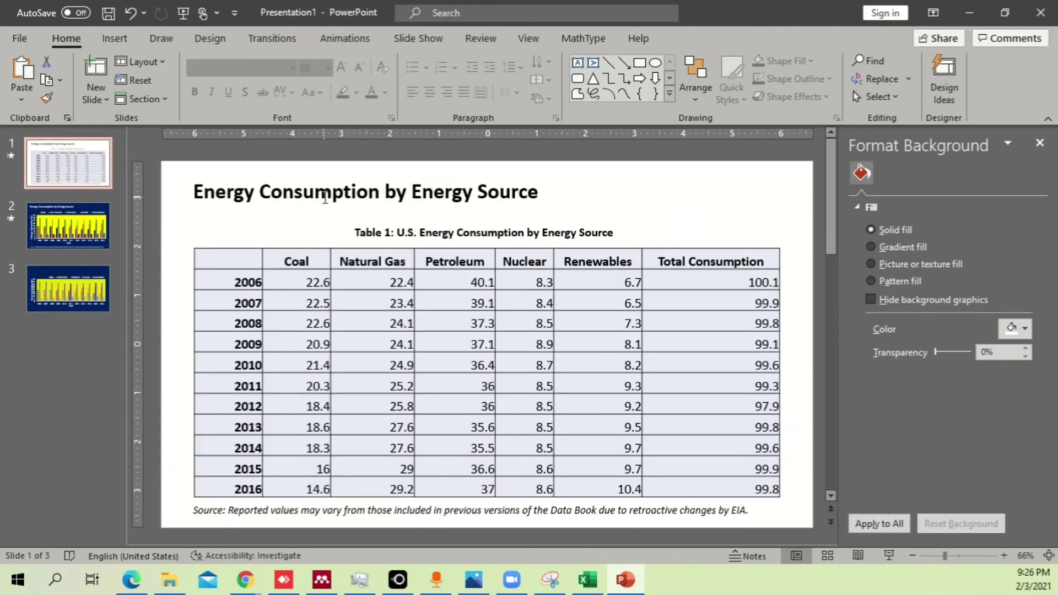
Set slide 2's title font to Century Gothic
{"action": "left_click", "coordinate": [104, 205]}
{"action": "left_click", "coordinate": [292, 193]}
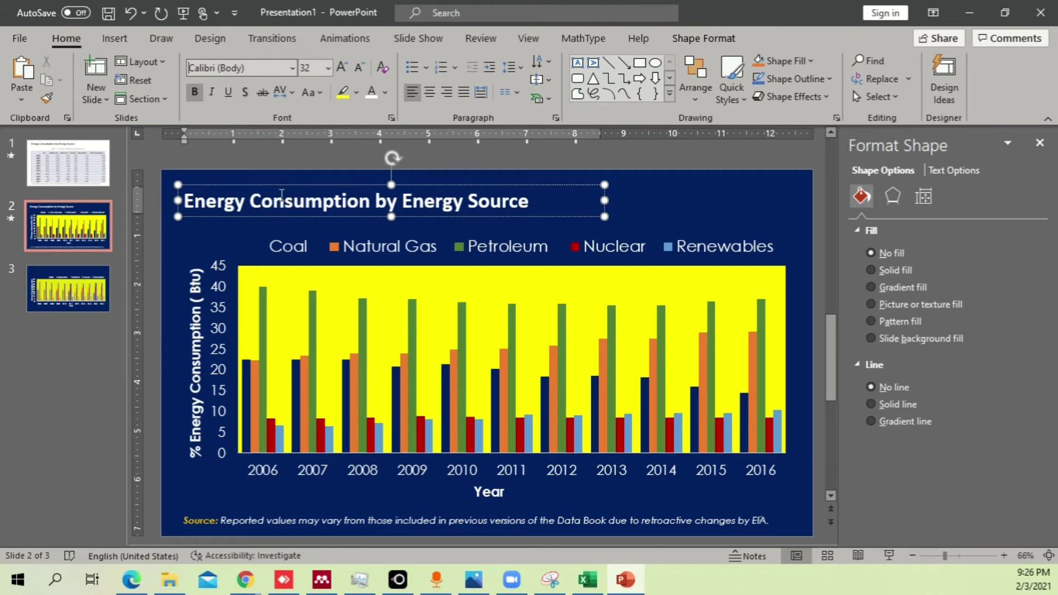
{"action": "key", "text": "ctrl+a"}
{"action": "left_click", "coordinate": [246, 67]}
{"action": "type", "text": "Cen"}
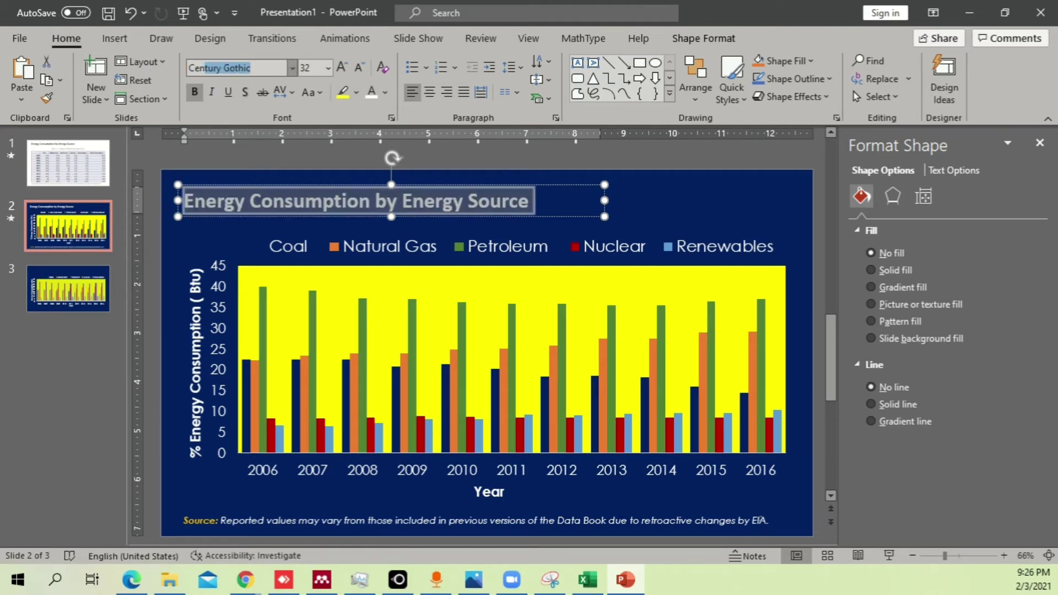
{"action": "key", "text": "Return"}
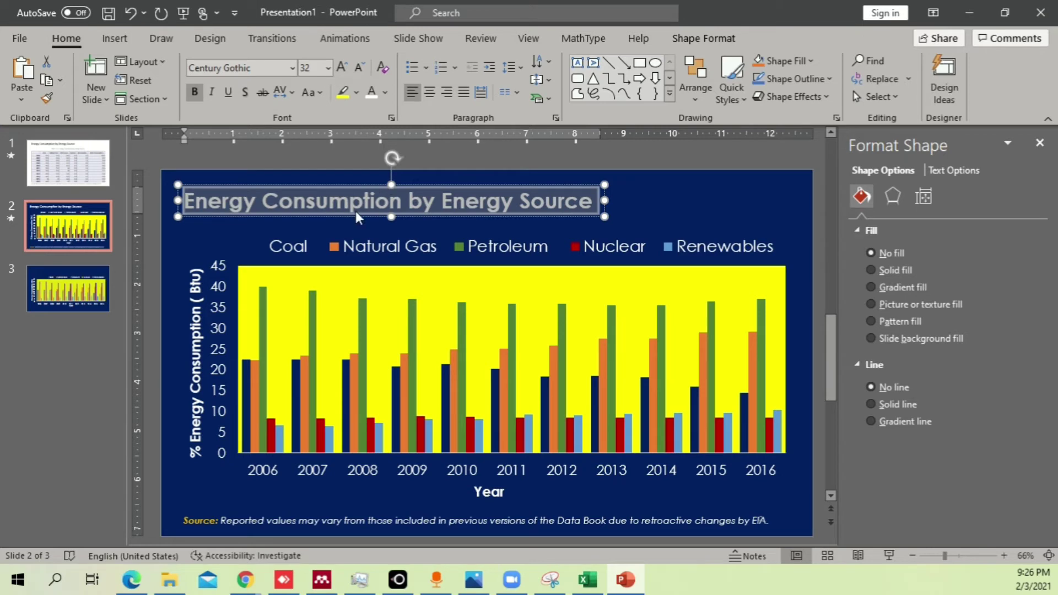
{"action": "left_click", "coordinate": [346, 185]}
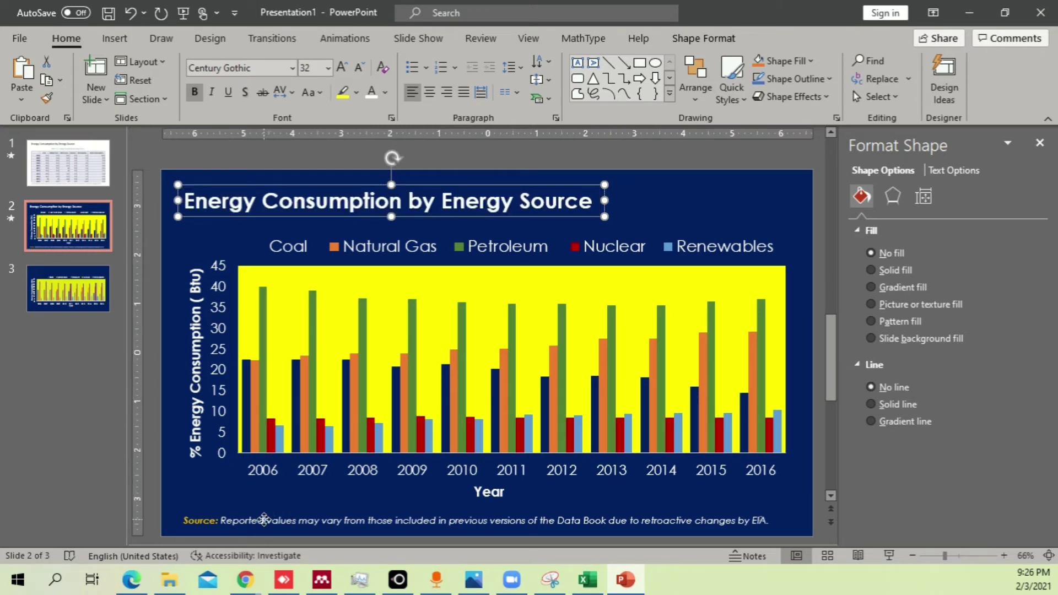
On slide 3, select the chart and the word Source in its note
{"action": "left_click", "coordinate": [110, 285]}
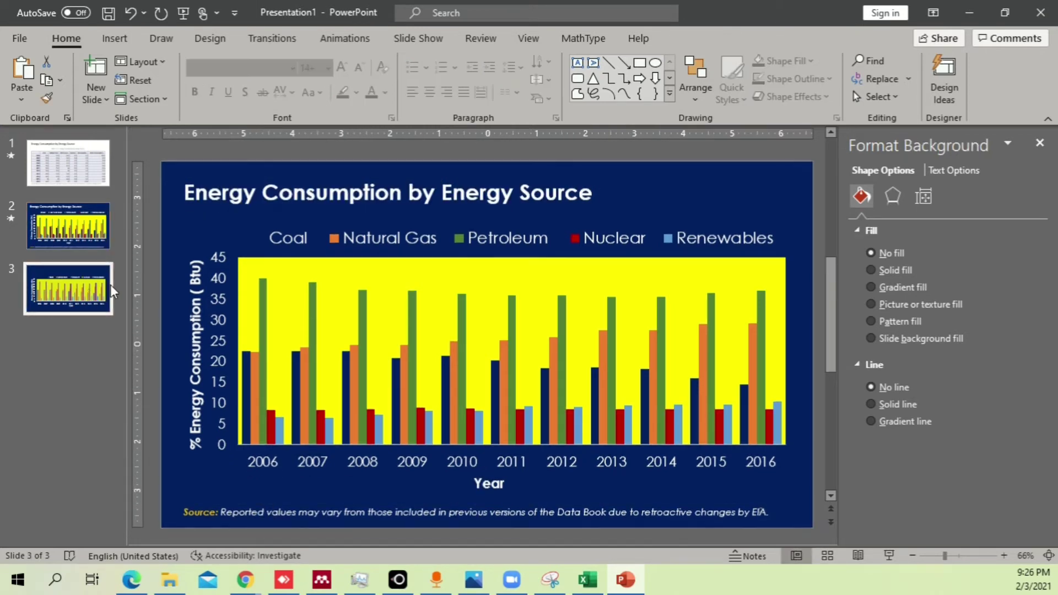
{"action": "left_click", "coordinate": [333, 298]}
{"action": "left_click", "coordinate": [472, 489]}
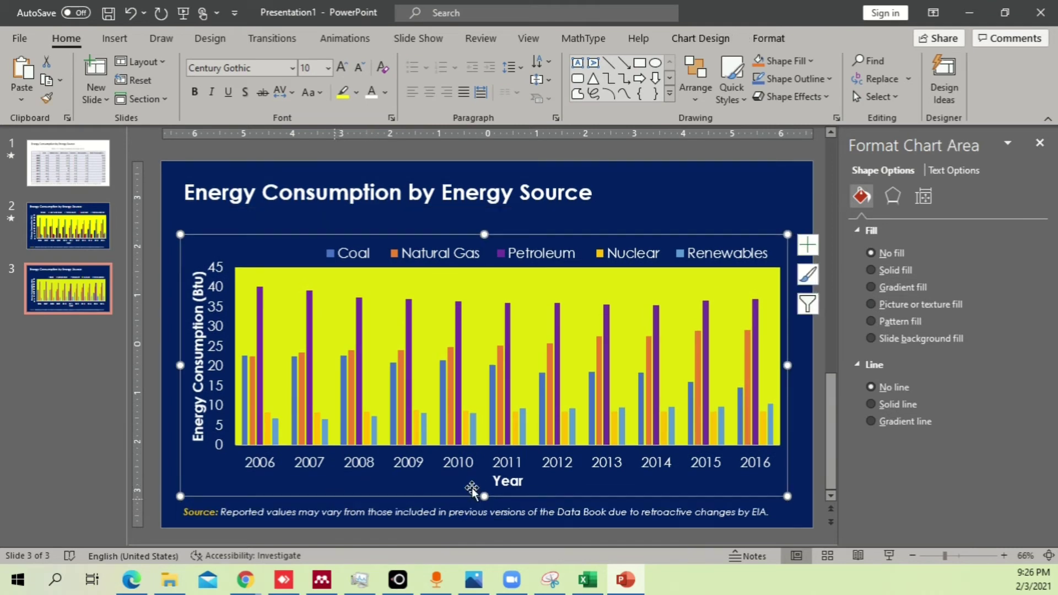
{"action": "left_click", "coordinate": [307, 512]}
{"action": "double_click", "coordinate": [205, 512]}
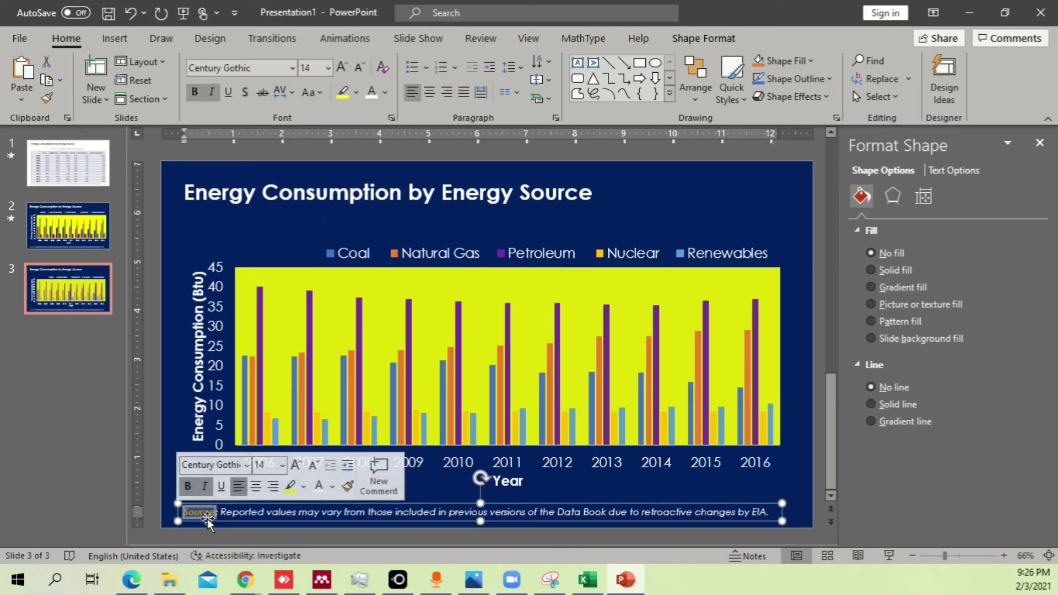
{"action": "left_click", "coordinate": [235, 511]}
Move the chart slightly higher and shift the Year axis title a little left
{"action": "left_click", "coordinate": [534, 230]}
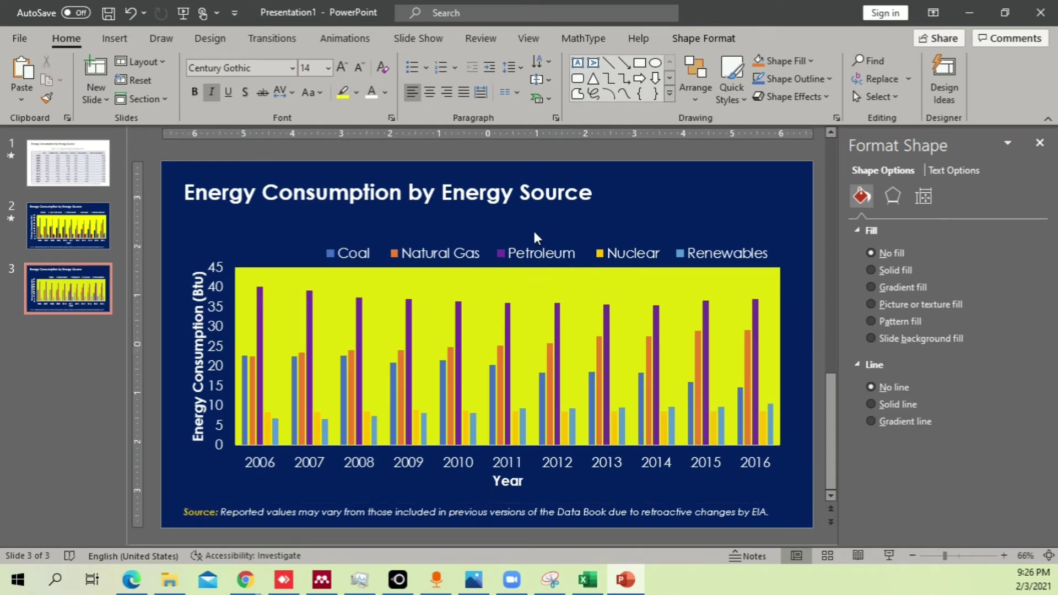
{"action": "left_click", "coordinate": [524, 244]}
{"action": "left_click_drag", "start_coordinate": [512, 236], "coordinate": [511, 228]}
{"action": "left_click", "coordinate": [517, 478]}
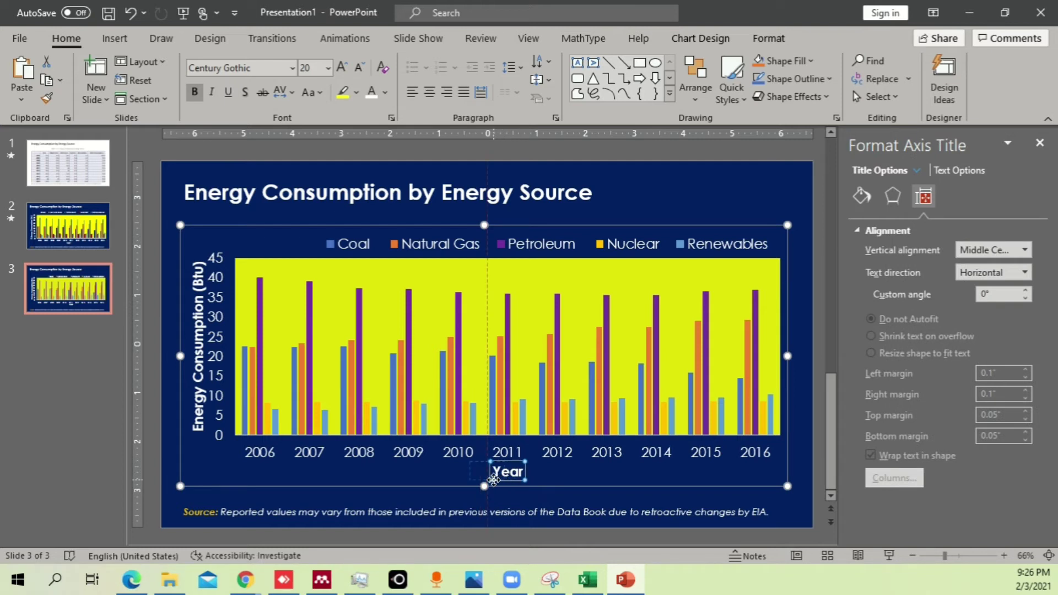
{"action": "left_click_drag", "start_coordinate": [493, 480], "coordinate": [493, 480]}
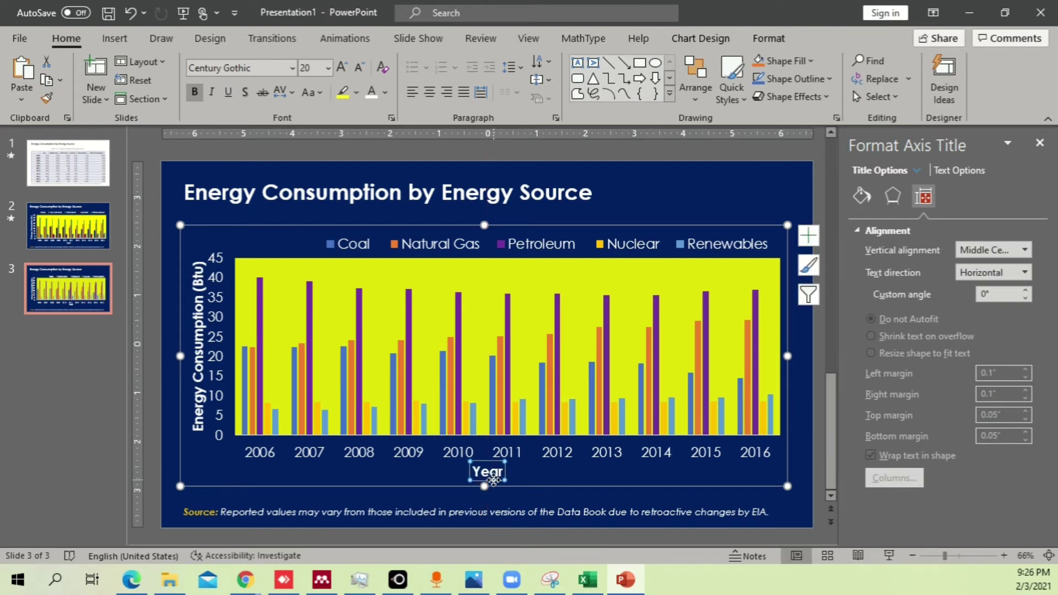
Narrow the plot area from its left side and nudge the vertical axis title left
{"action": "left_click", "coordinate": [215, 358]}
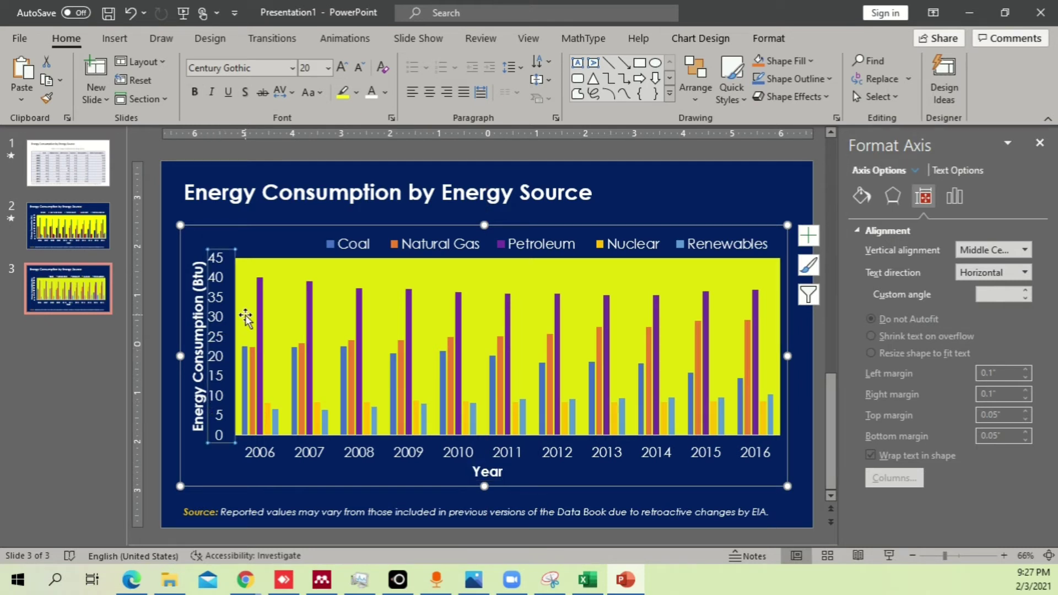
{"action": "left_click", "coordinate": [238, 340]}
{"action": "left_click_drag", "start_coordinate": [237, 345], "coordinate": [248, 346]}
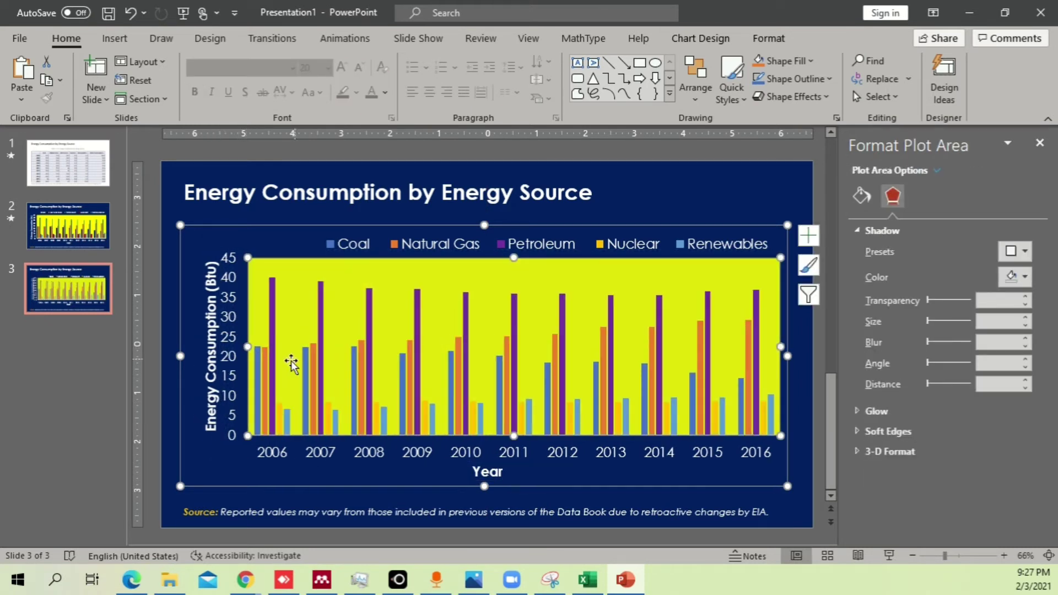
{"action": "left_click", "coordinate": [214, 327]}
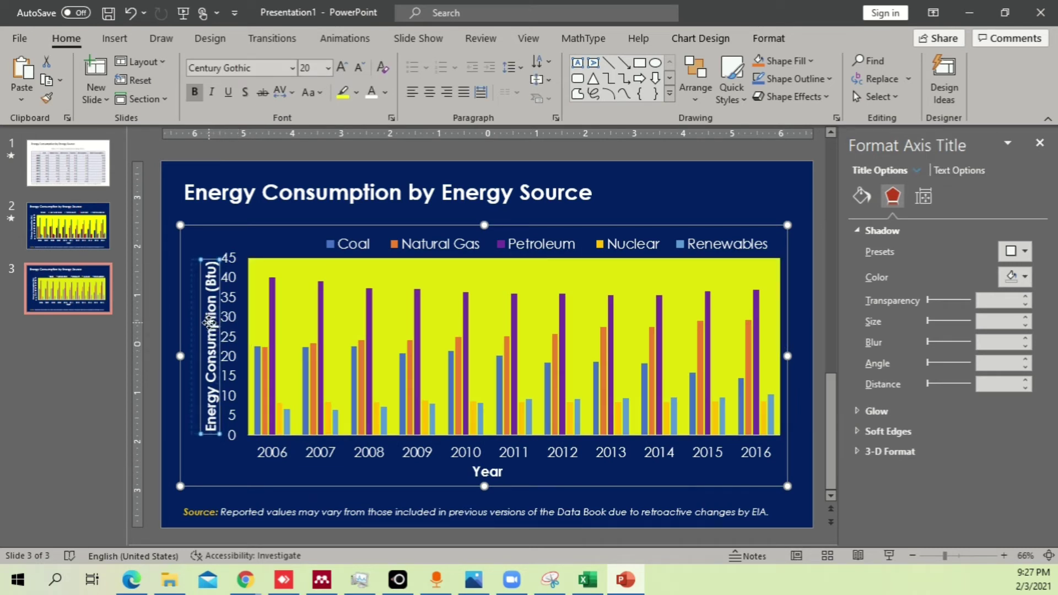
{"action": "left_click_drag", "start_coordinate": [208, 322], "coordinate": [201, 322]}
{"action": "left_click", "coordinate": [251, 447]}
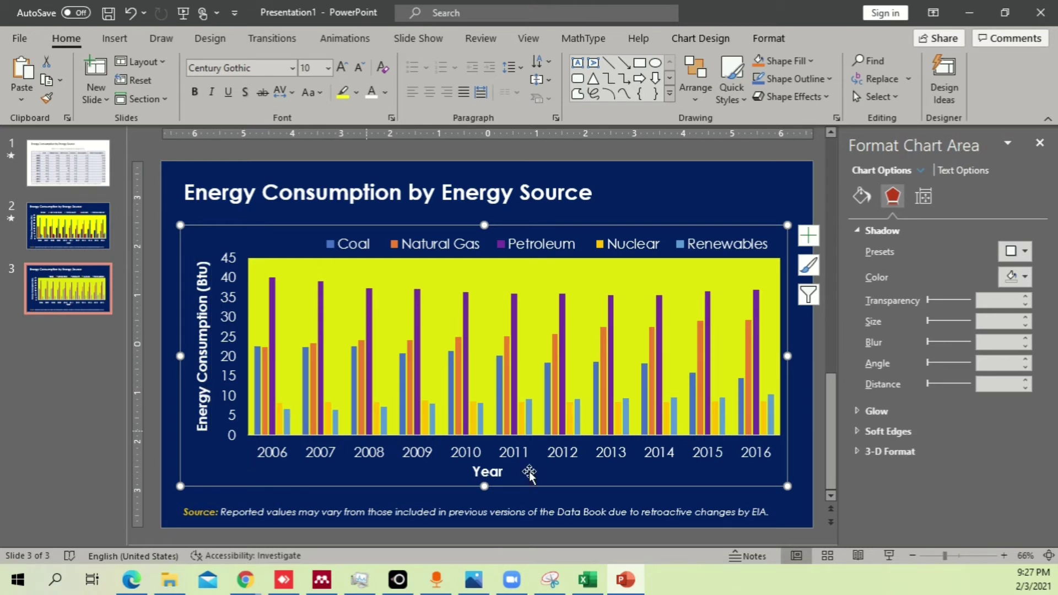
Raise the plot area's bottom edge, centre the Year title, and lower the chart slightly
{"action": "left_click", "coordinate": [513, 458]}
{"action": "left_click", "coordinate": [513, 431]}
{"action": "left_click", "coordinate": [510, 437]}
{"action": "left_click_drag", "start_coordinate": [513, 435], "coordinate": [513, 428]}
{"action": "left_click", "coordinate": [499, 474]}
{"action": "left_click_drag", "start_coordinate": [499, 475], "coordinate": [484, 494]}
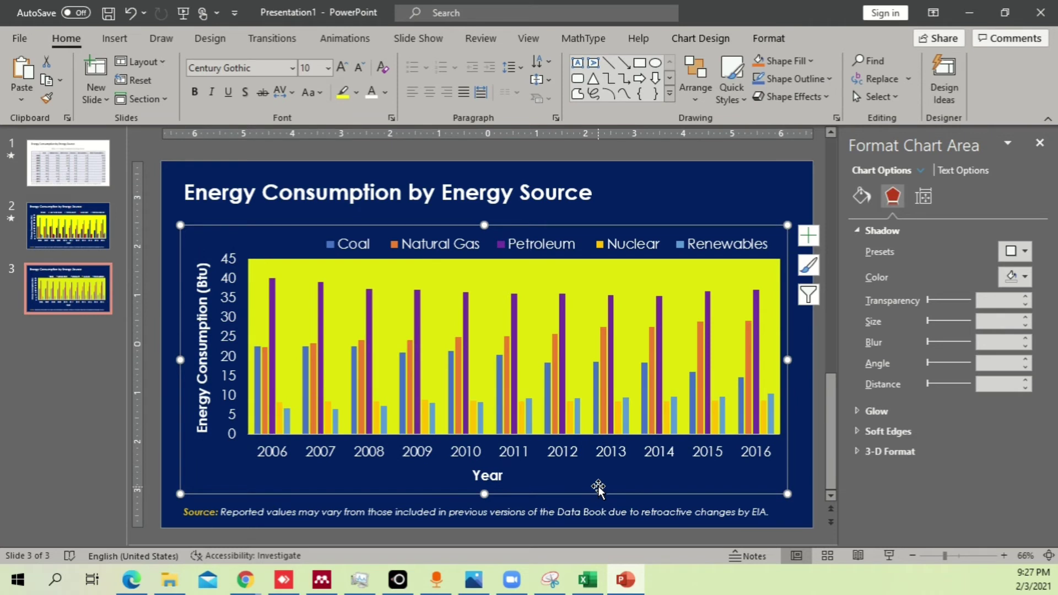
{"action": "left_click_drag", "start_coordinate": [587, 226], "coordinate": [587, 229]}
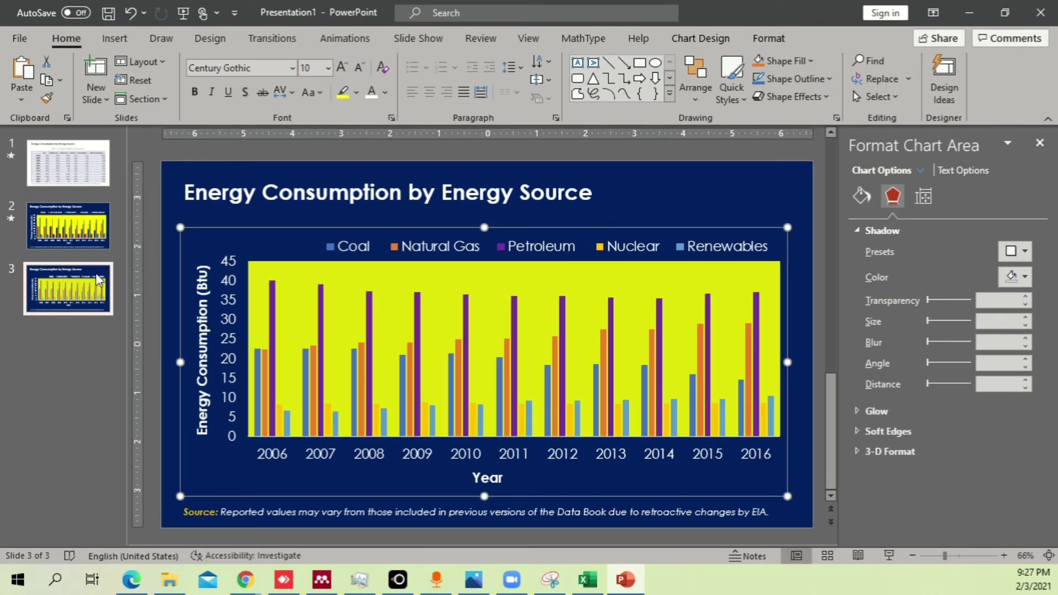
{"action": "left_click", "coordinate": [116, 287]}
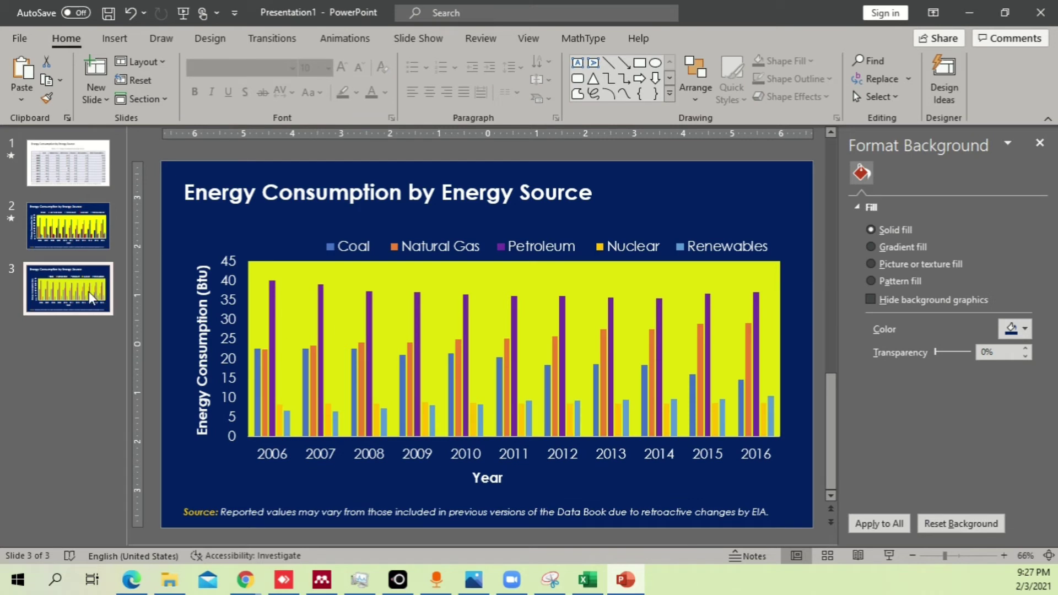
Duplicate slide 3 as slide 4 and make its title text blue
{"action": "key", "text": "ctrl+v"}
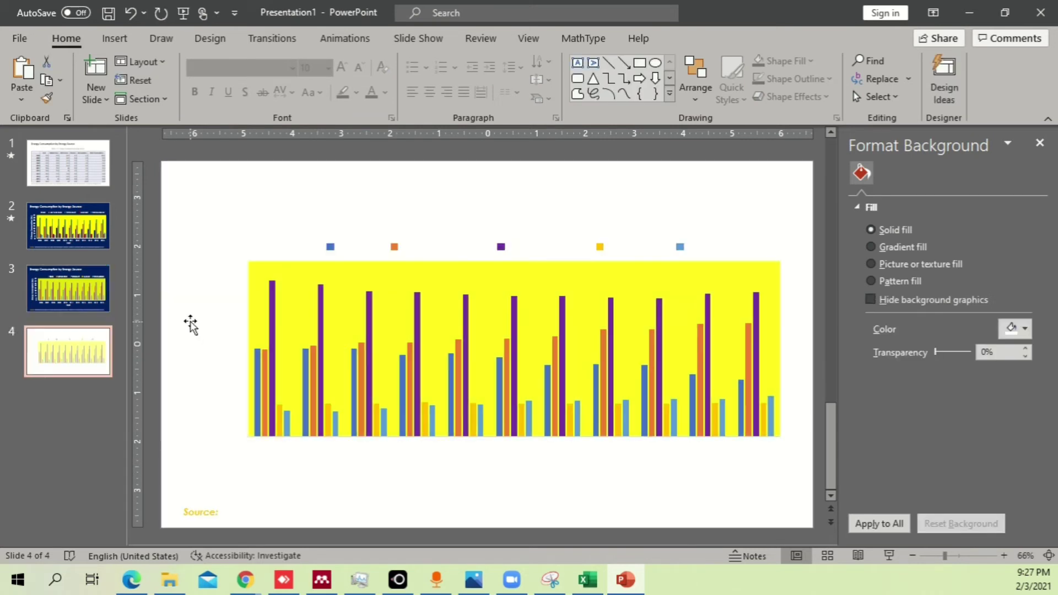
{"action": "left_click", "coordinate": [213, 179]}
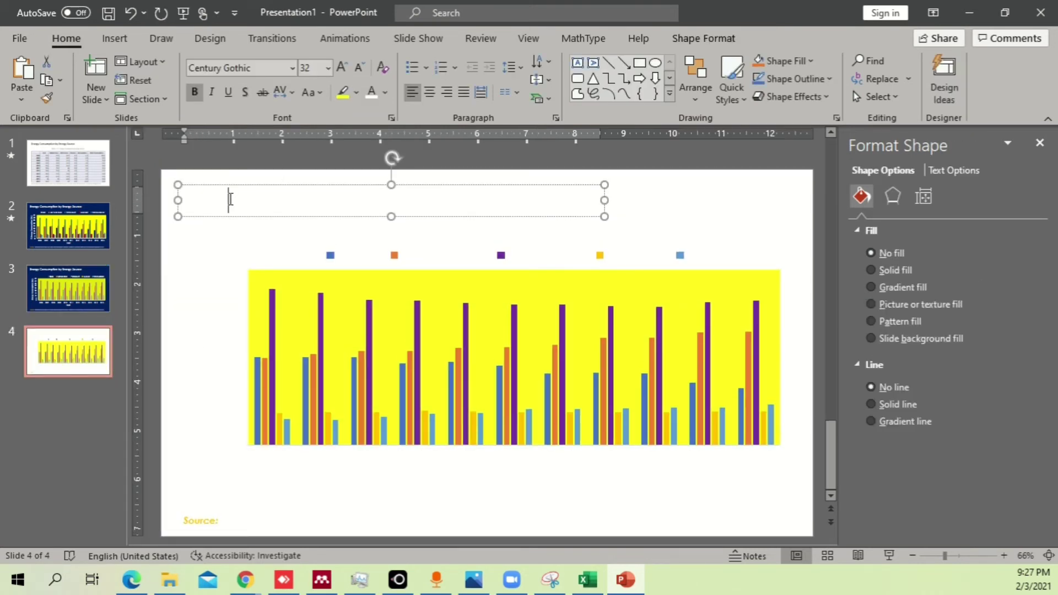
{"action": "key", "text": "ctrl+a"}
{"action": "left_click", "coordinate": [385, 92]}
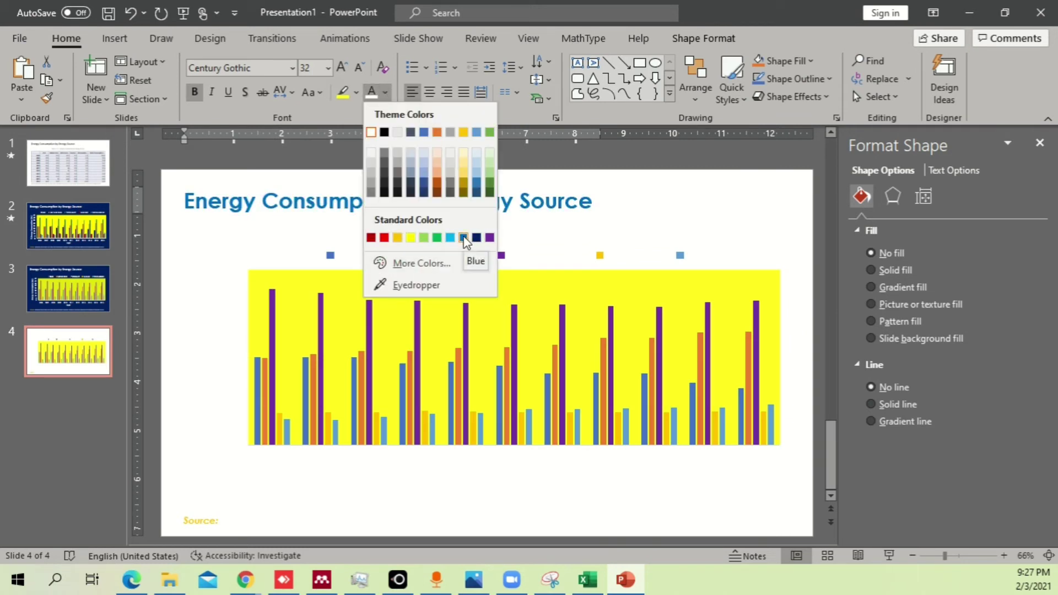
{"action": "left_click", "coordinate": [464, 238]}
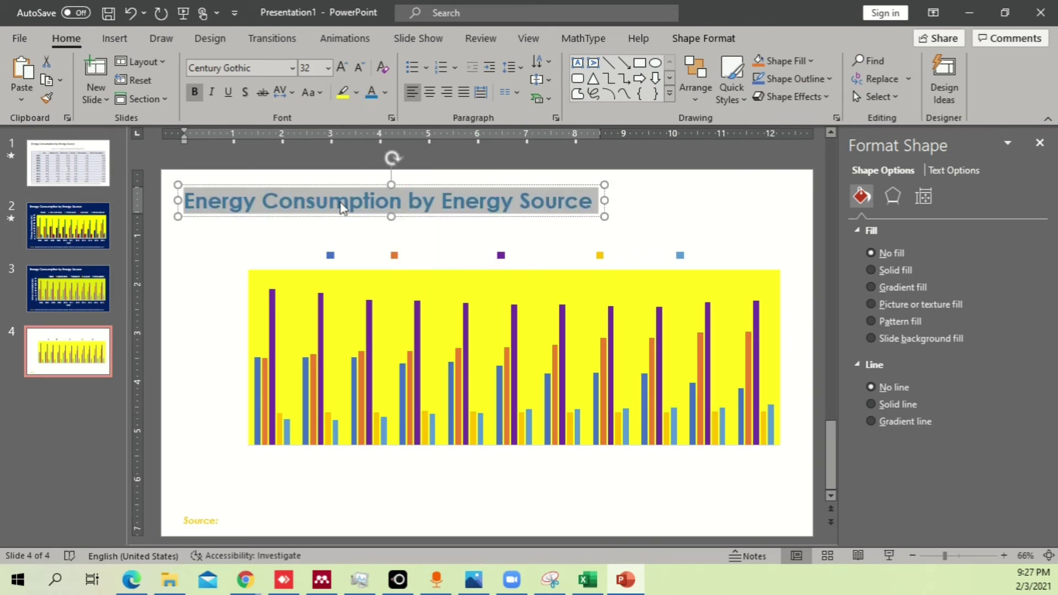
Colour the legend, vertical axis numbers and title, and year labels blue
{"action": "left_click", "coordinate": [322, 255]}
{"action": "left_click", "coordinate": [374, 94]}
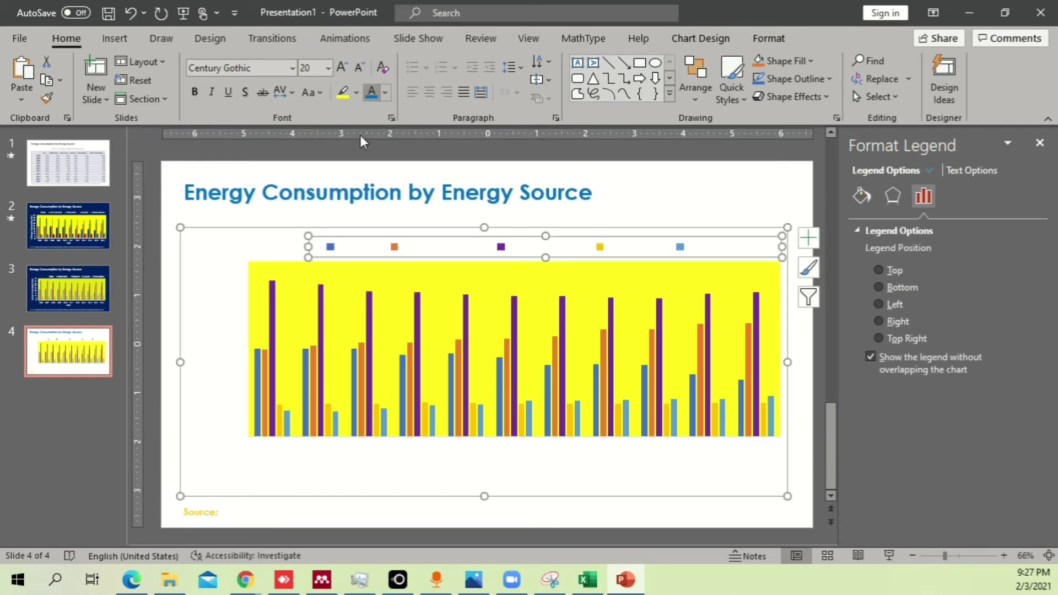
{"action": "left_click", "coordinate": [233, 279]}
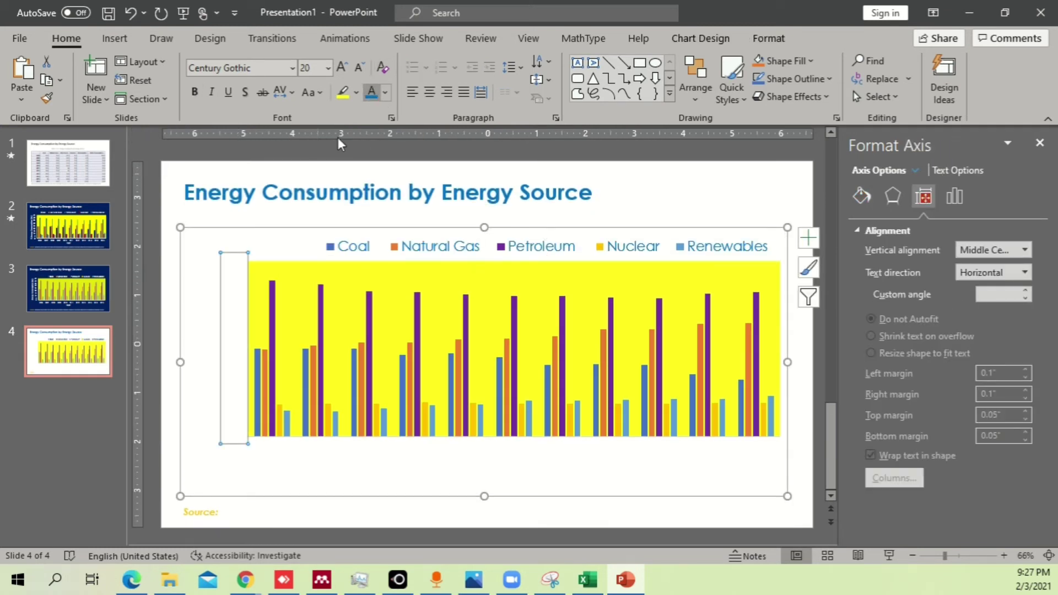
{"action": "left_click", "coordinate": [372, 92]}
{"action": "left_click", "coordinate": [207, 295]}
{"action": "left_click", "coordinate": [372, 92]}
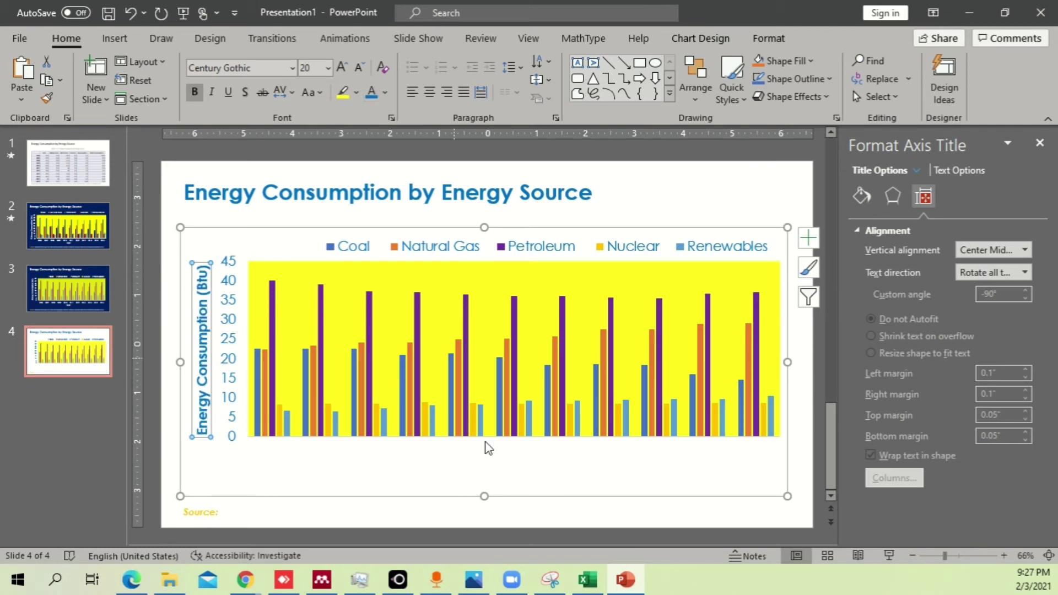
{"action": "left_click", "coordinate": [479, 455]}
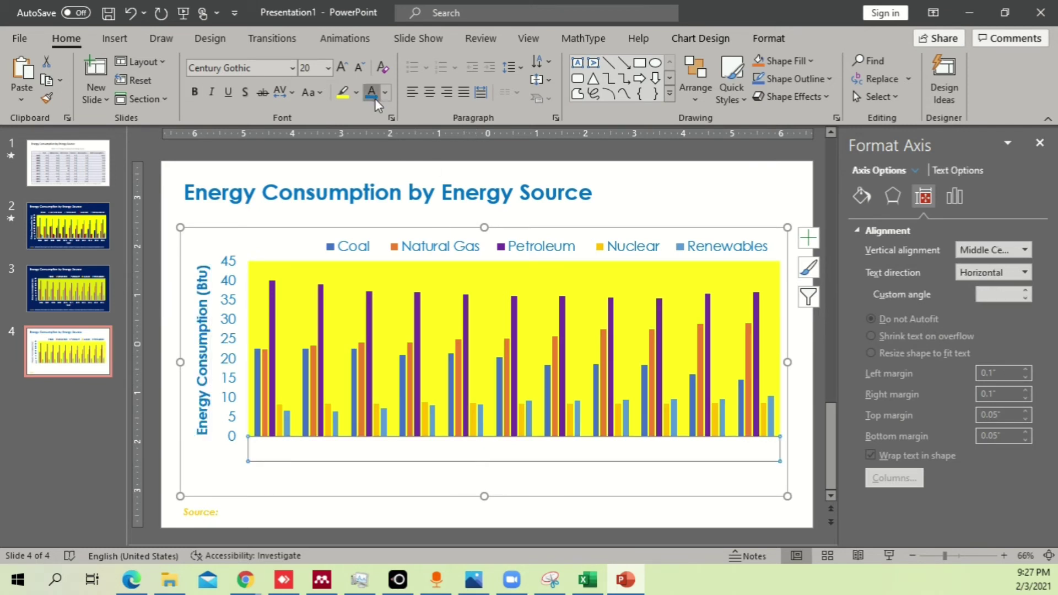
{"action": "left_click", "coordinate": [373, 95]}
Enter 'Year' as the horizontal axis title and italicize the Source note text after 'Source:'
{"action": "left_click", "coordinate": [487, 477]}
{"action": "type", "text": "Year"}
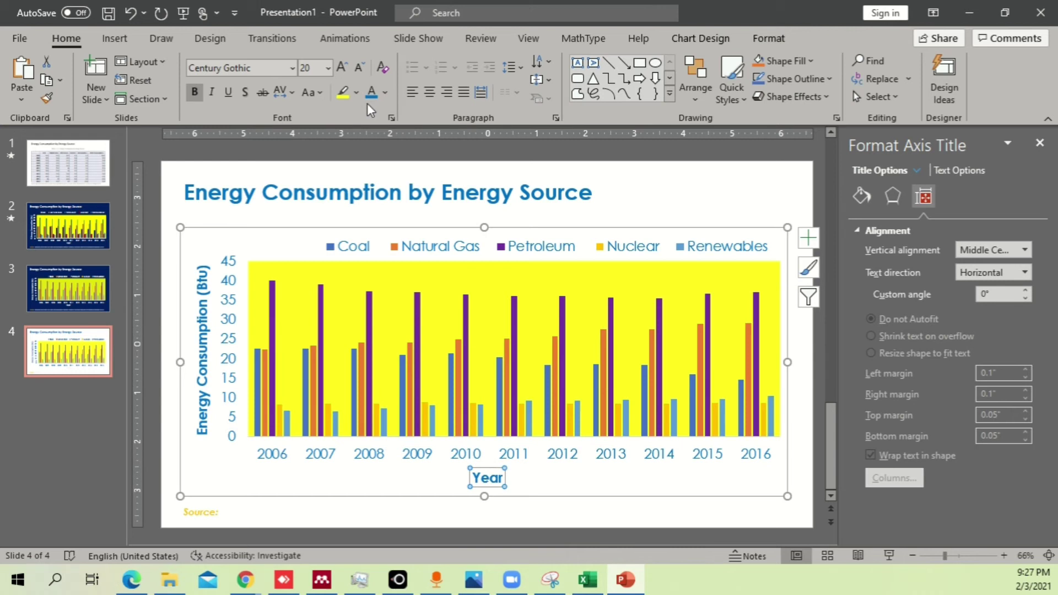
{"action": "left_click", "coordinate": [267, 508]}
{"action": "left_click_drag", "start_coordinate": [237, 508], "coordinate": [787, 513]}
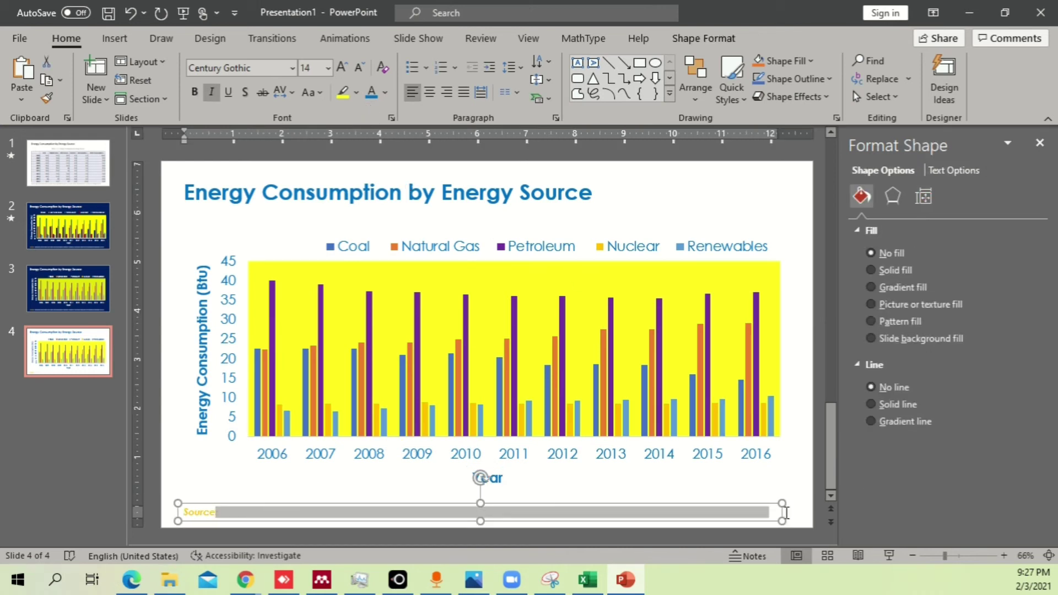
{"action": "key", "text": "Delete"}
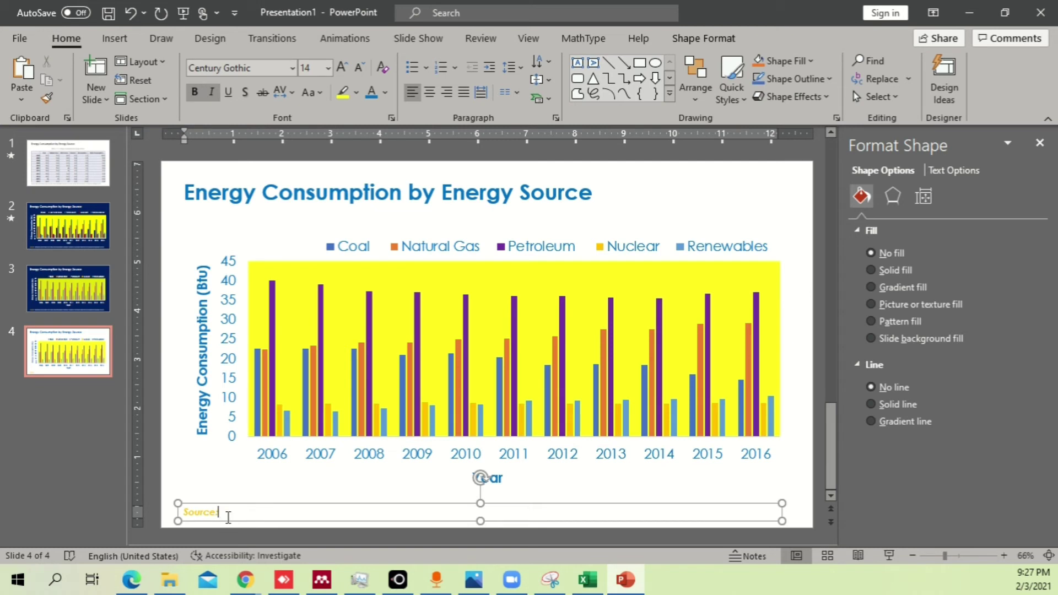
{"action": "key", "text": "shift+End"}
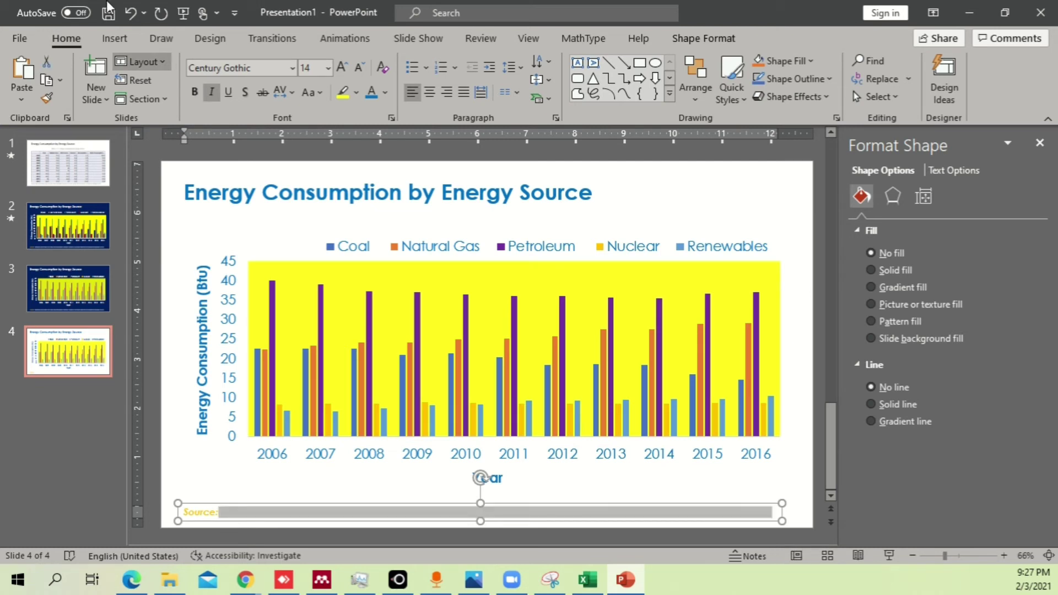
{"action": "left_click", "coordinate": [374, 99]}
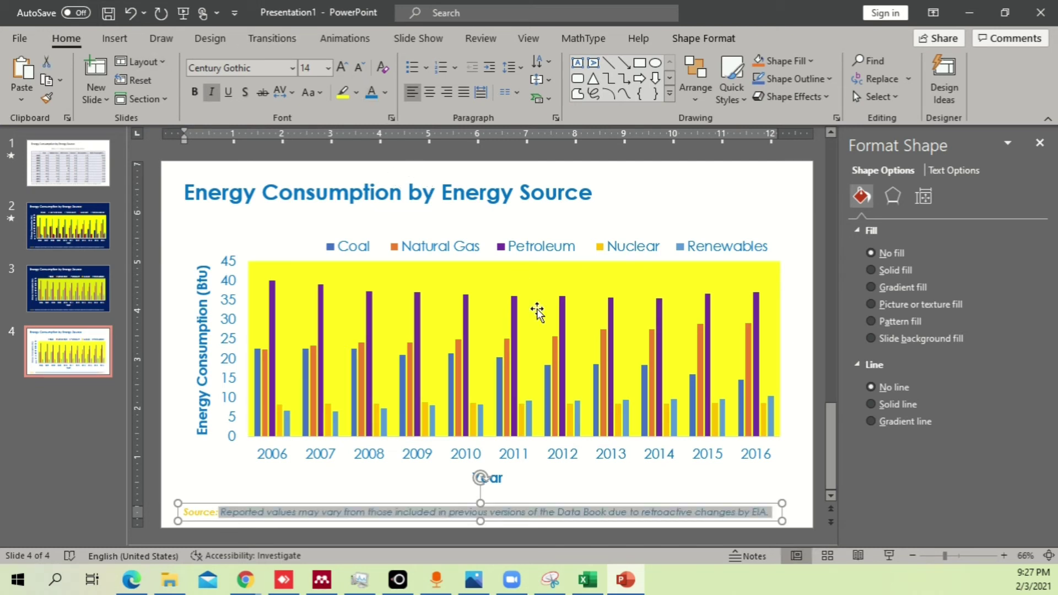
{"action": "left_click", "coordinate": [494, 276]}
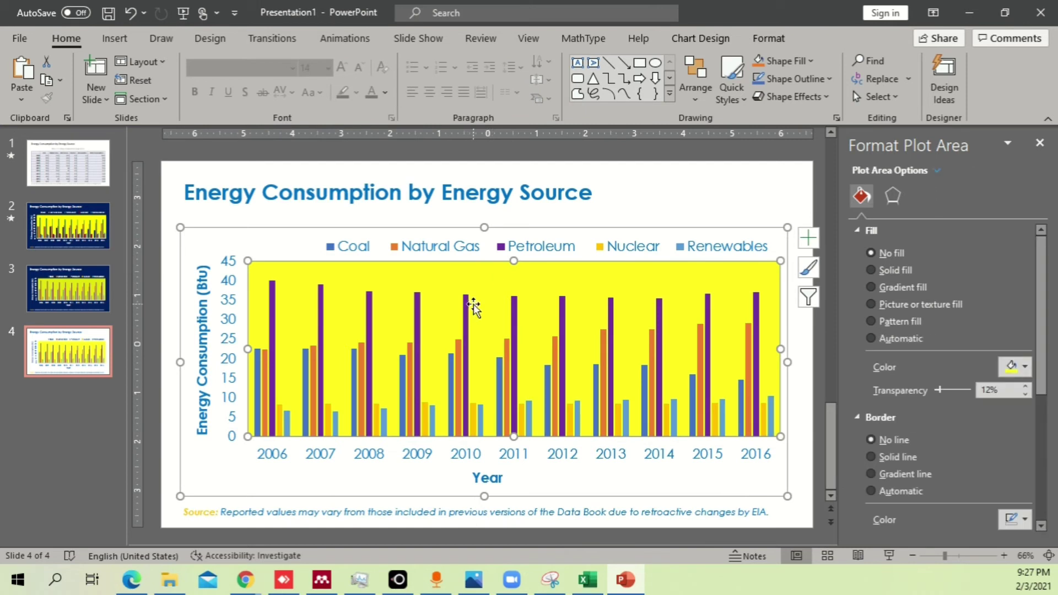
Set the plot area to No fill and stretch the chart slightly taller
{"action": "left_click", "coordinate": [1013, 366]}
{"action": "left_click", "coordinate": [1021, 307]}
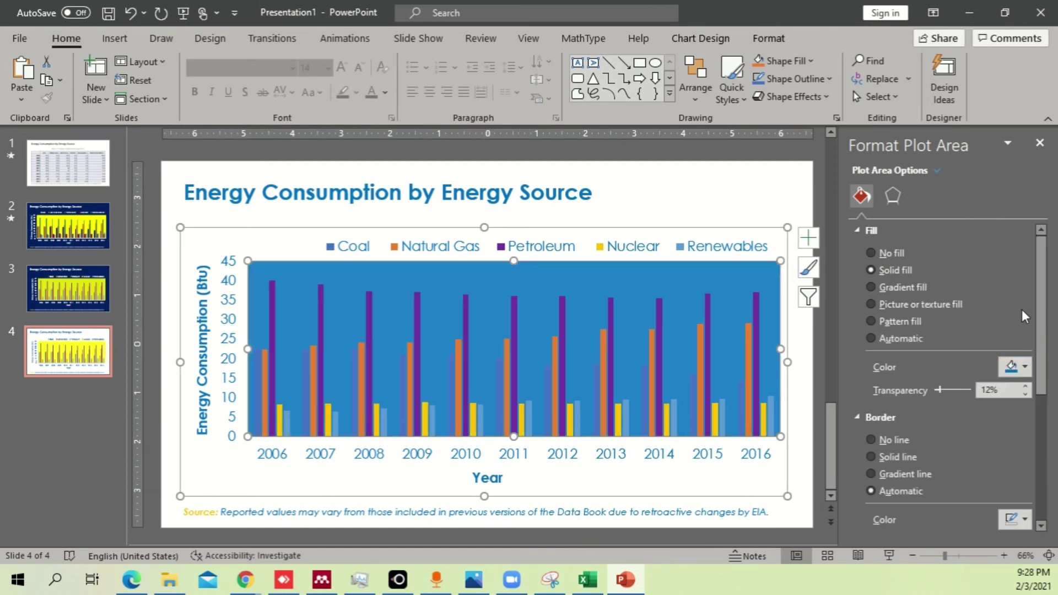
{"action": "left_click", "coordinate": [887, 254]}
{"action": "left_click", "coordinate": [744, 189]}
{"action": "left_click", "coordinate": [483, 493]}
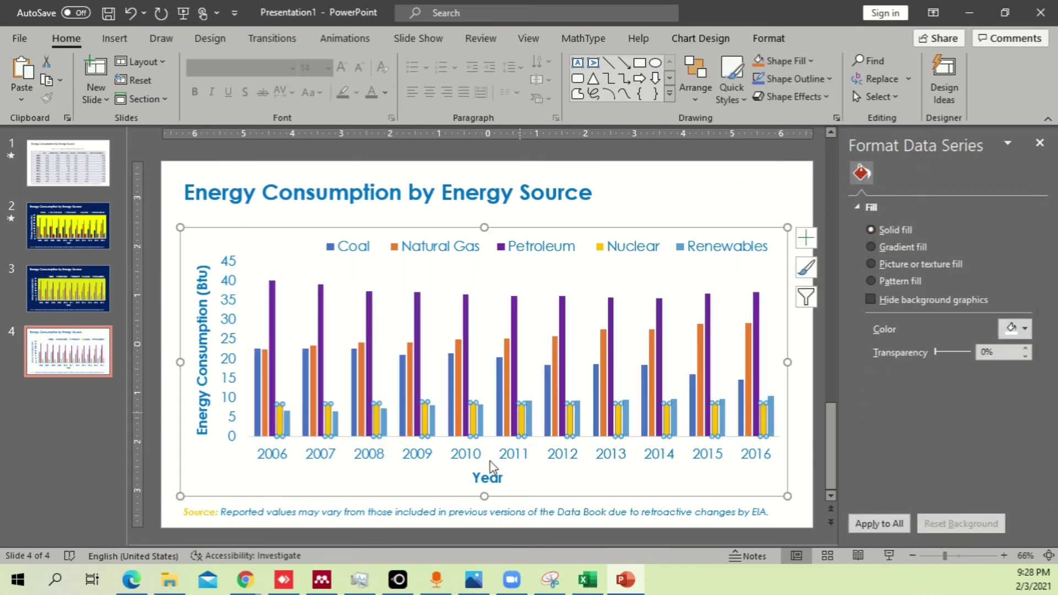
{"action": "left_click_drag", "start_coordinate": [484, 501], "coordinate": [484, 505]}
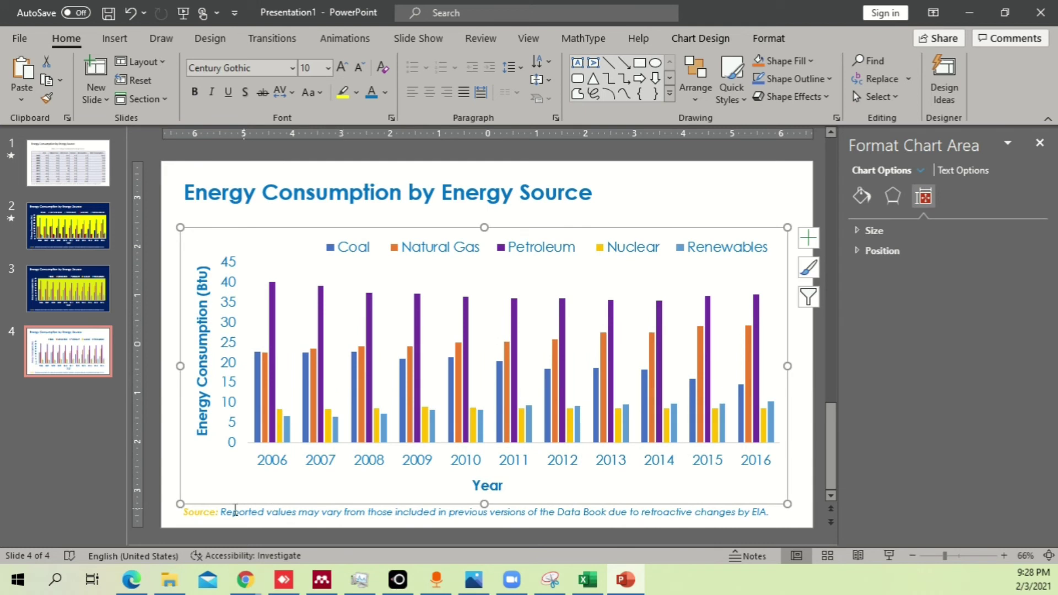
Colour the Source: label dark red and move the note box slightly lower
{"action": "mouse_move", "coordinate": [172, 510]}
{"action": "left_mouse_down"}
{"action": "mouse_move", "coordinate": [219, 511]}
{"action": "mouse_move", "coordinate": [183, 512]}
{"action": "left_mouse_up"}
{"action": "left_click", "coordinate": [201, 512]}
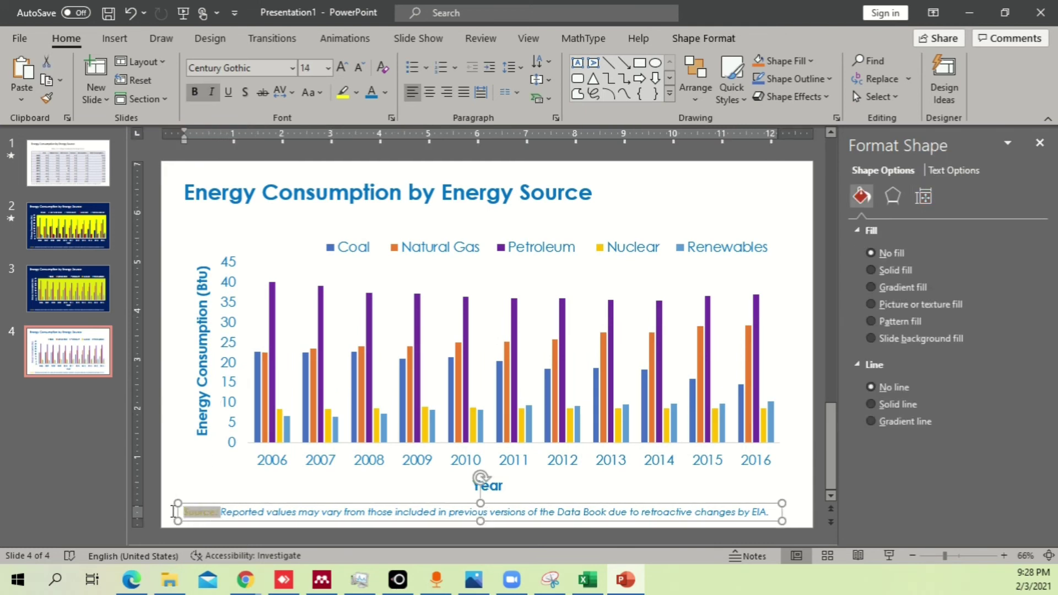
{"action": "left_click", "coordinate": [385, 92]}
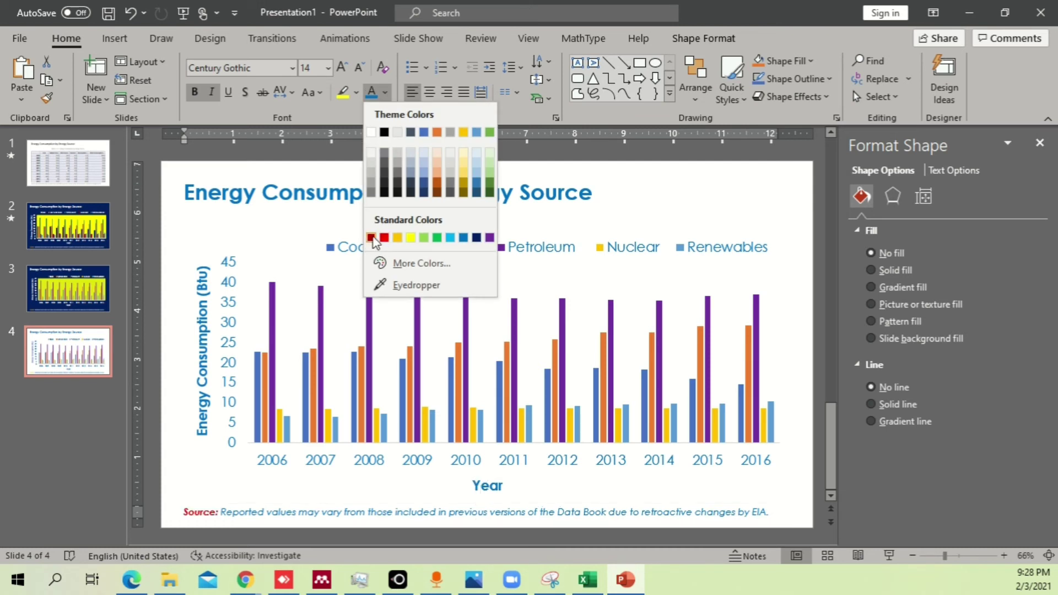
{"action": "left_click", "coordinate": [371, 238]}
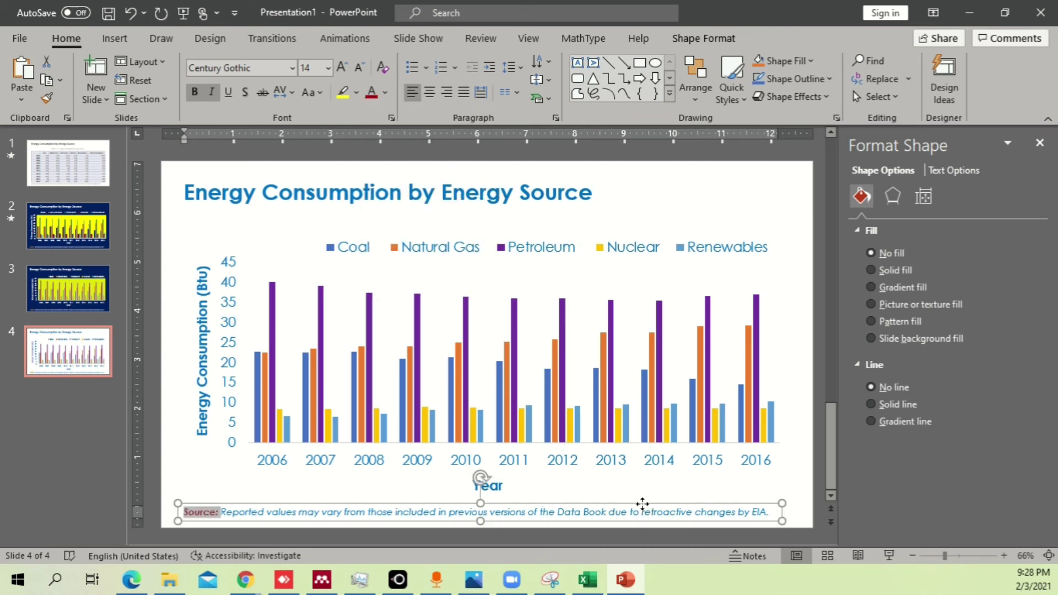
{"action": "left_click", "coordinate": [642, 505]}
{"action": "left_click_drag", "start_coordinate": [642, 504], "coordinate": [643, 504]}
Move the chart legend slightly lower, then view slide 2
{"action": "left_click", "coordinate": [590, 266]}
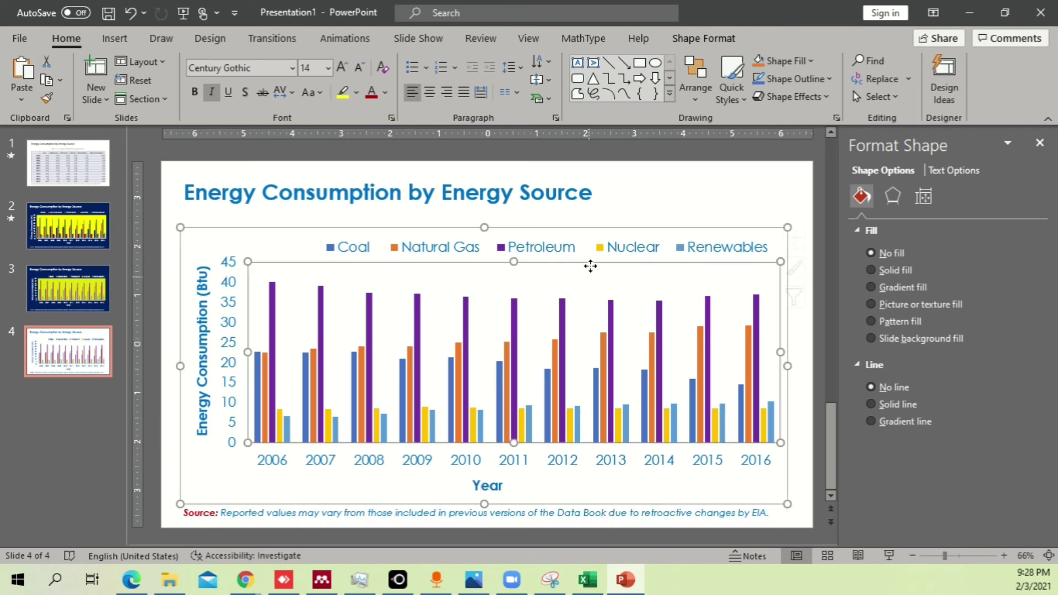
{"action": "left_click", "coordinate": [595, 259]}
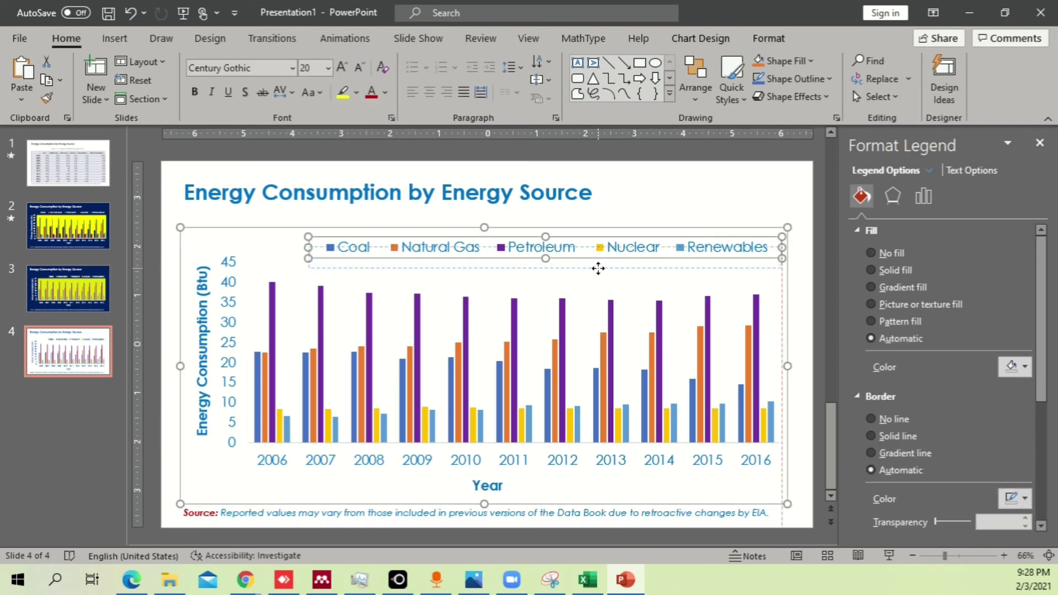
{"action": "left_click_drag", "start_coordinate": [598, 269], "coordinate": [600, 277]}
{"action": "left_click", "coordinate": [717, 207]}
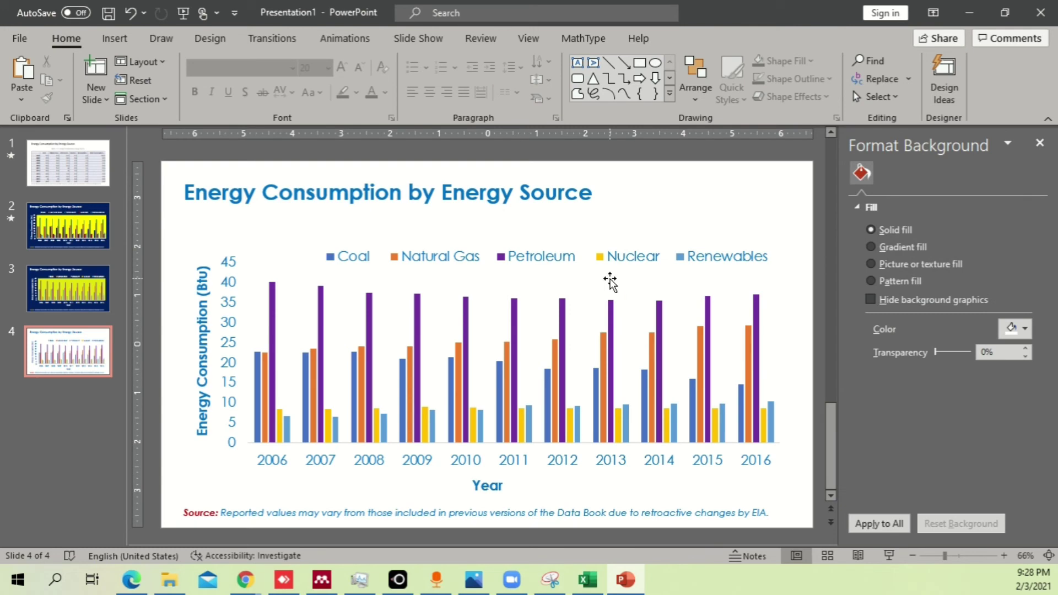
{"action": "left_click", "coordinate": [568, 289]}
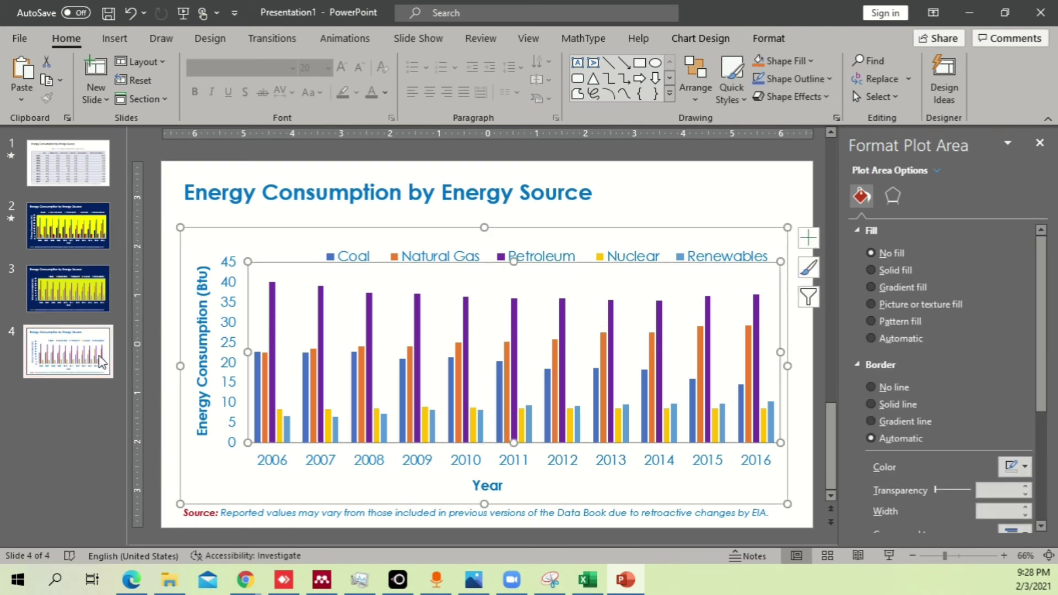
{"action": "left_click", "coordinate": [84, 230]}
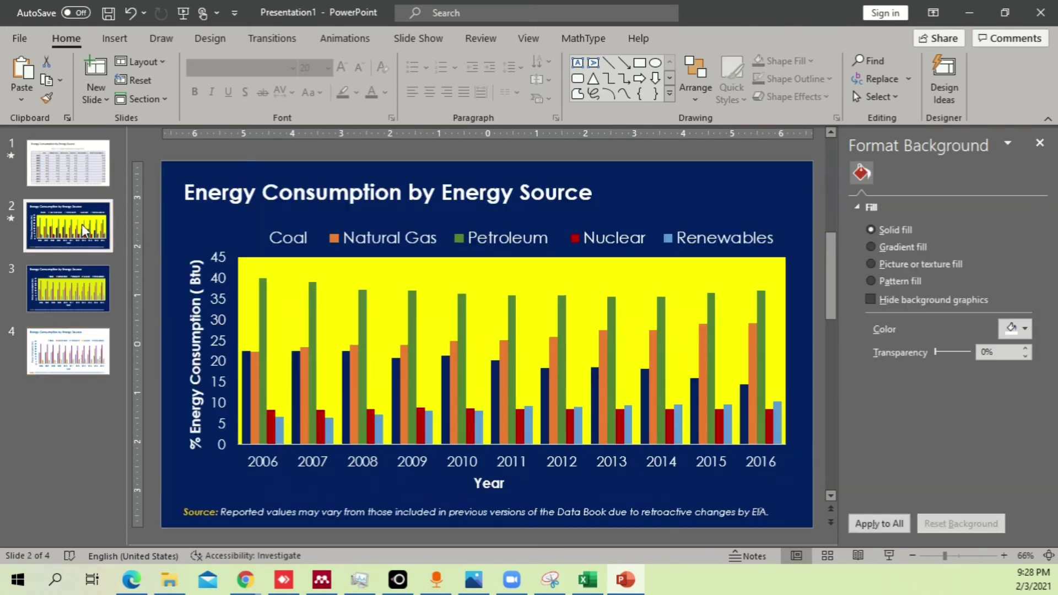
Remove the extra slide, apply the Morph transition, and start the slide show from slide 1
{"action": "key", "text": "ctrl+z"}
{"action": "key", "text": "ctrl+z"}
{"action": "key", "text": "ctrl+z"}
{"action": "key", "text": "ctrl+z"}
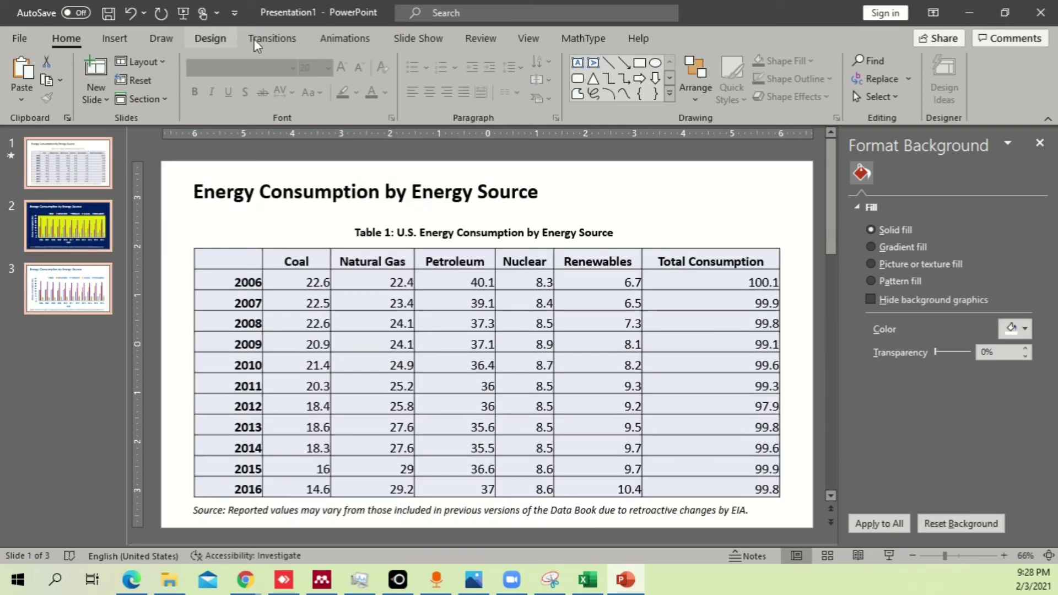
{"action": "left_click", "coordinate": [271, 38]}
{"action": "left_click", "coordinate": [150, 77]}
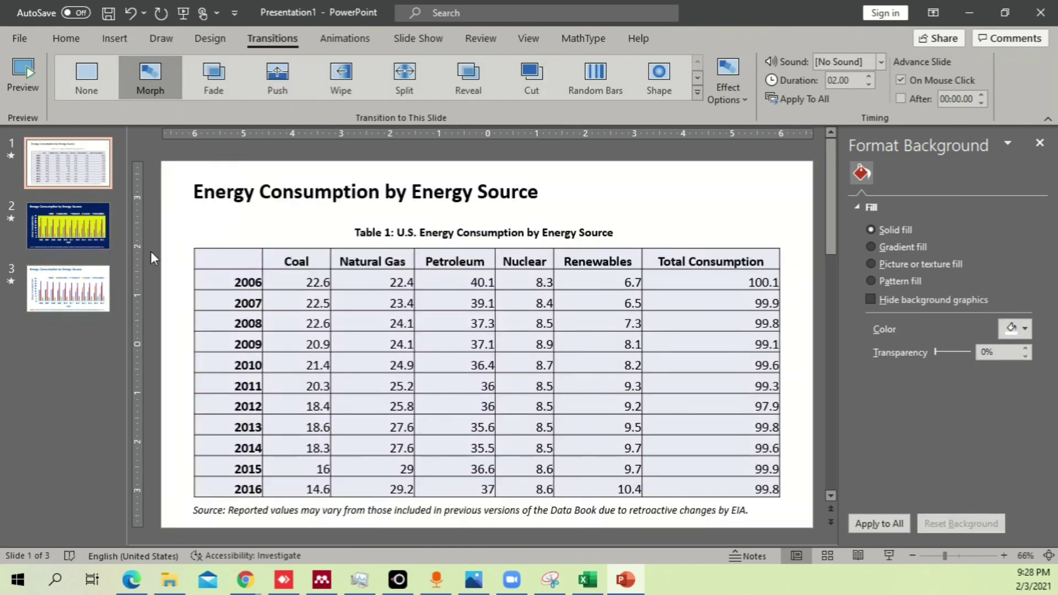
{"action": "left_click", "coordinate": [889, 557]}
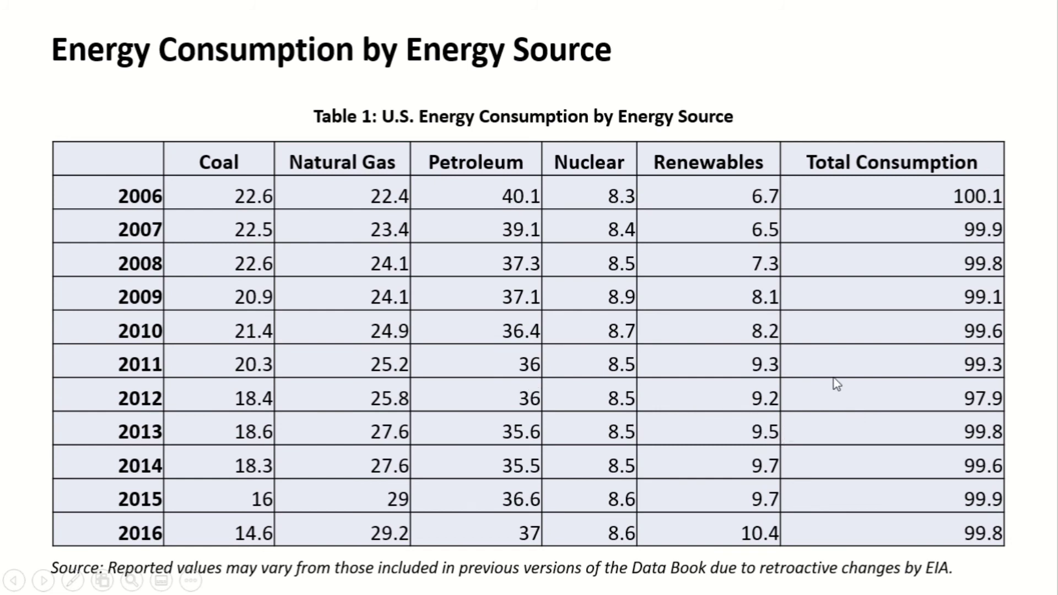
Advance the slide show past the navy and yellow chart to the white chart slide
{"action": "left_click", "coordinate": [1016, 117]}
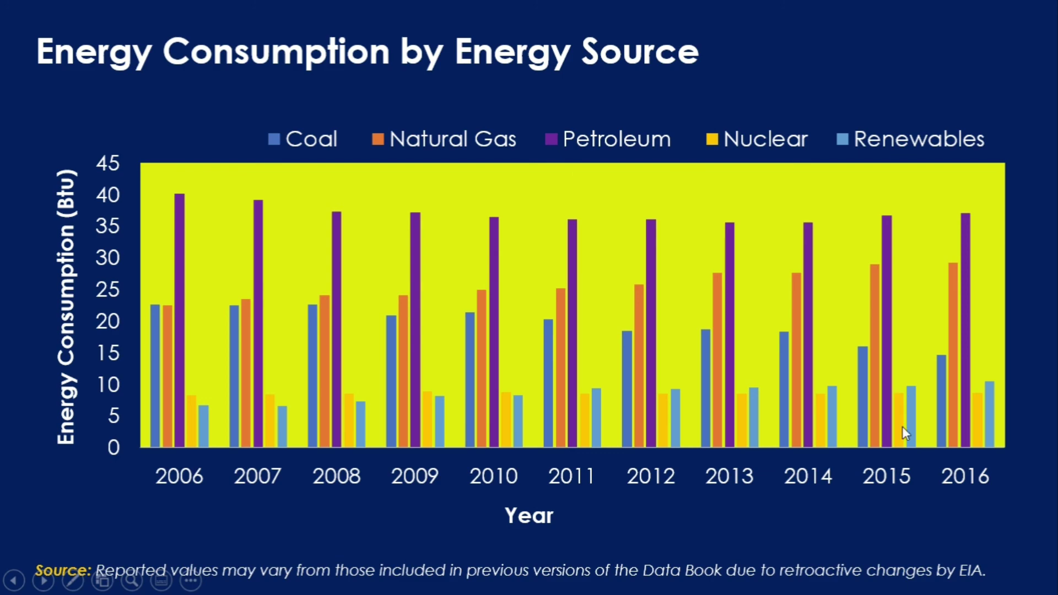
{"action": "left_click", "coordinate": [1035, 321]}
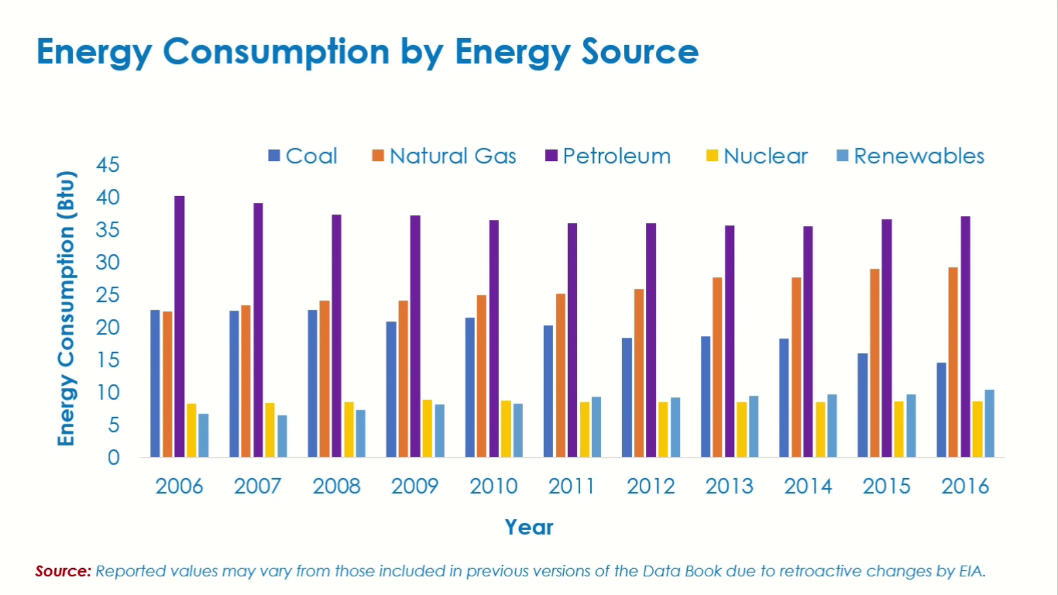
Exit the show and set slide 3's columns to 5% series overlap and 202% gap width
{"action": "key", "text": "Escape"}
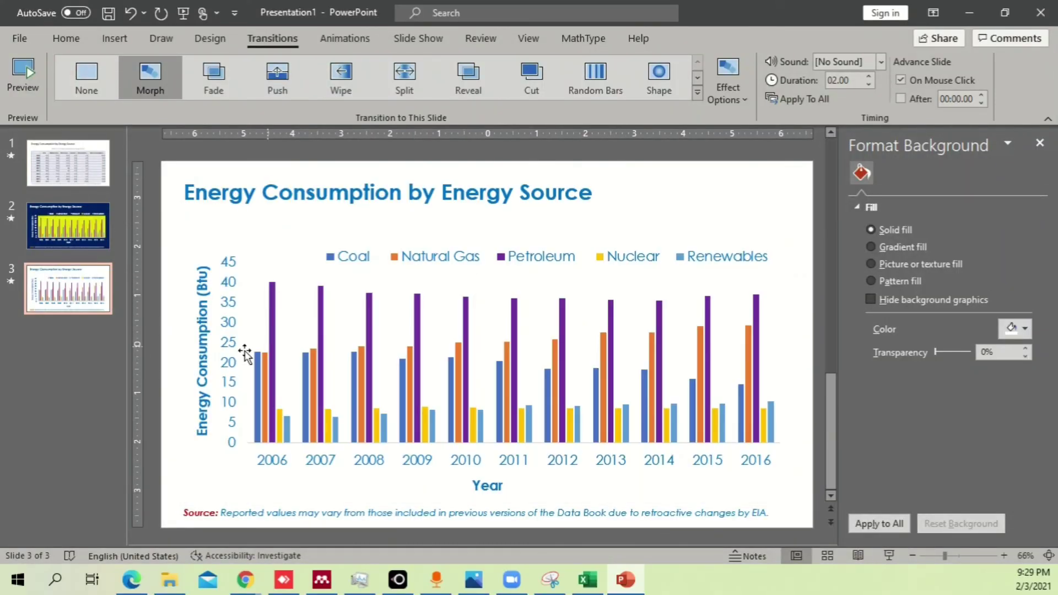
{"action": "left_click", "coordinate": [322, 298]}
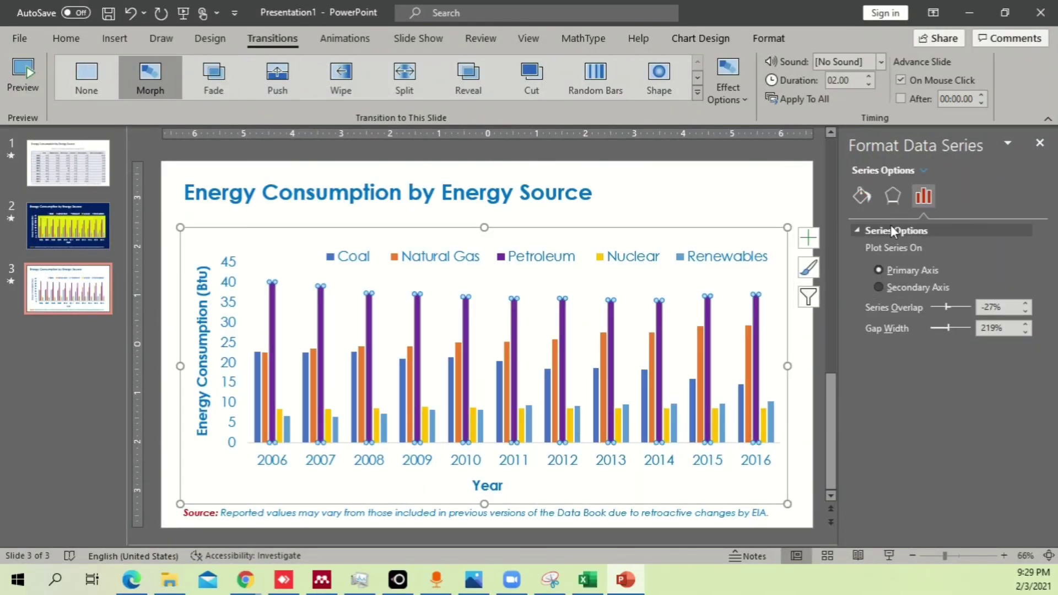
{"action": "mouse_move", "coordinate": [948, 329]}
{"action": "left_mouse_down"}
{"action": "mouse_move", "coordinate": [934, 330]}
{"action": "mouse_move", "coordinate": [948, 331]}
{"action": "mouse_move", "coordinate": [950, 312]}
{"action": "left_mouse_up"}
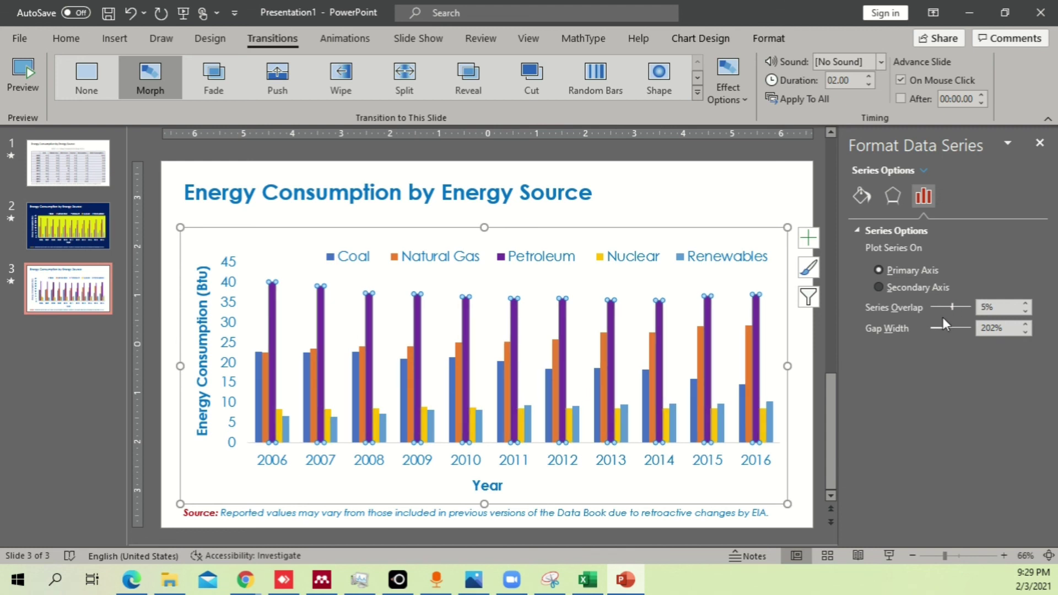
{"action": "left_click", "coordinate": [799, 344]}
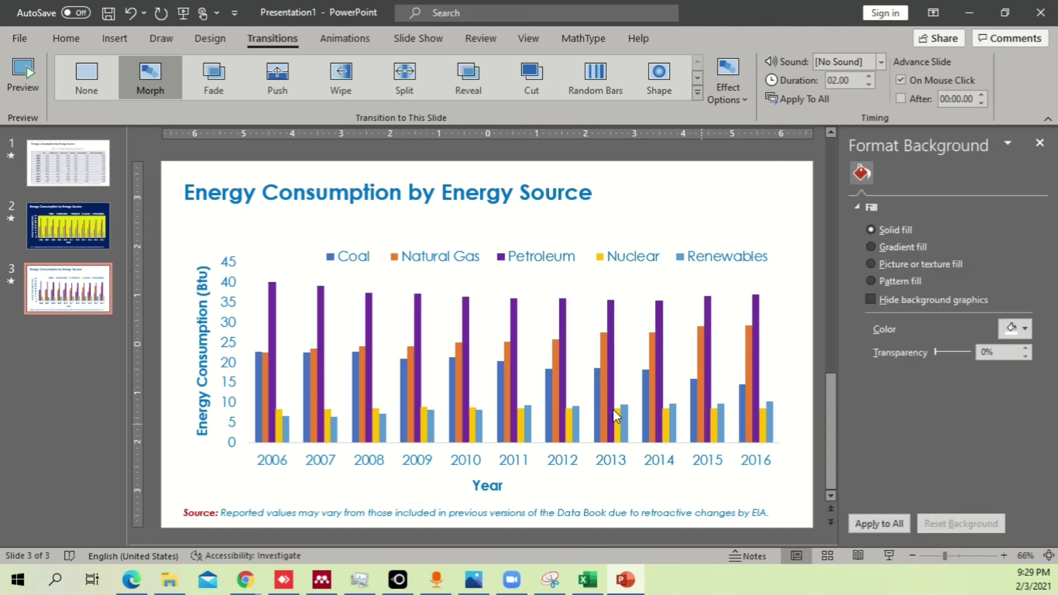